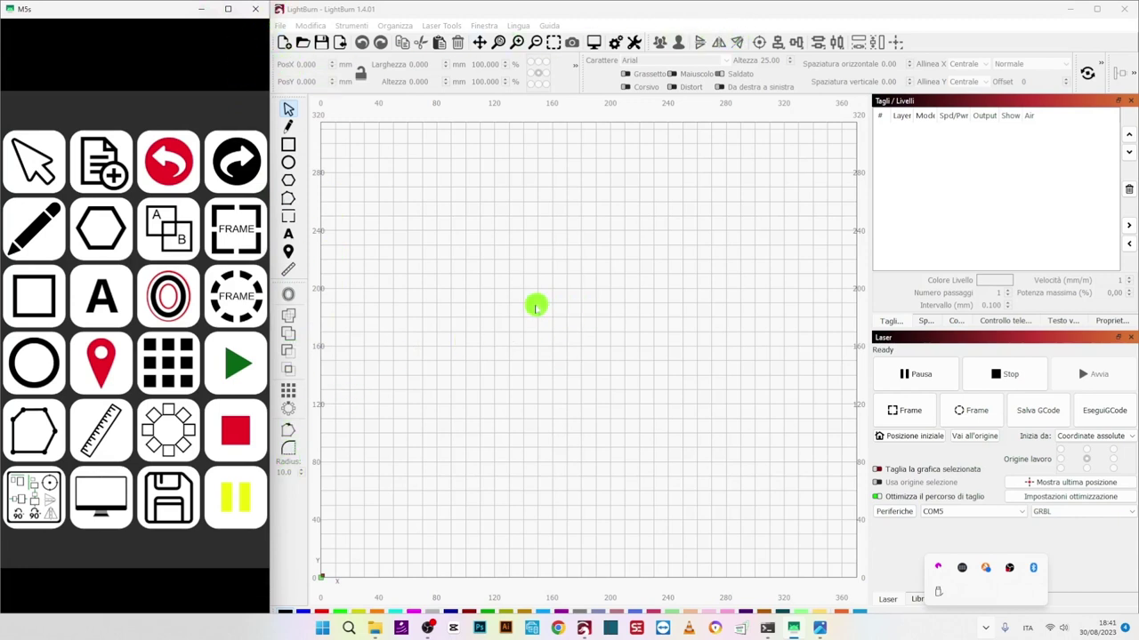
click(483, 15)
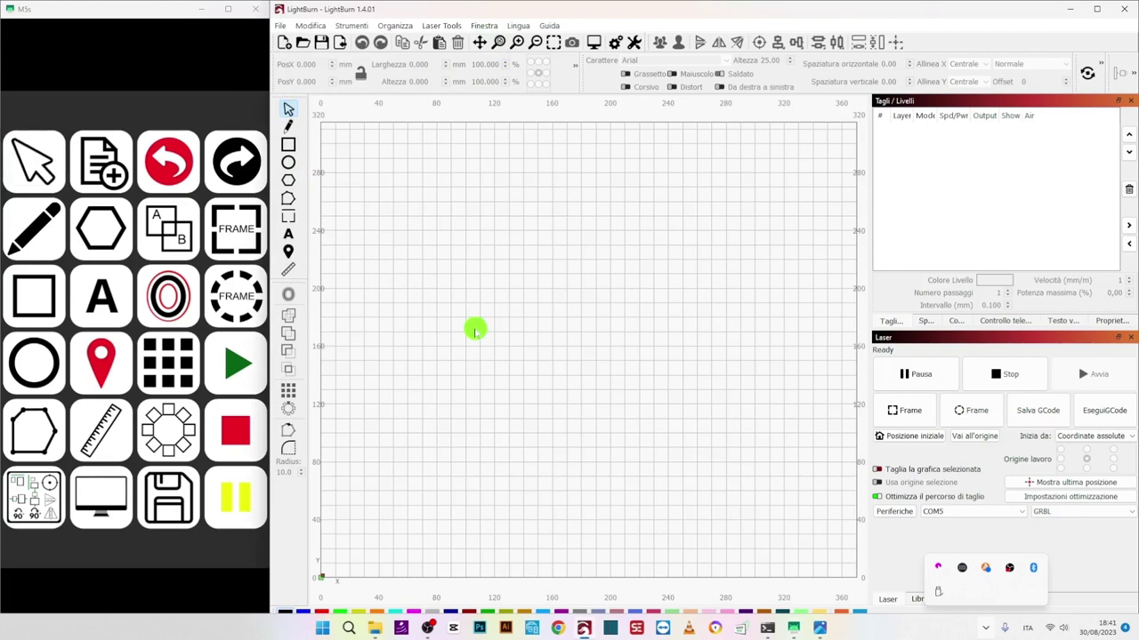
key(ctrl+l)
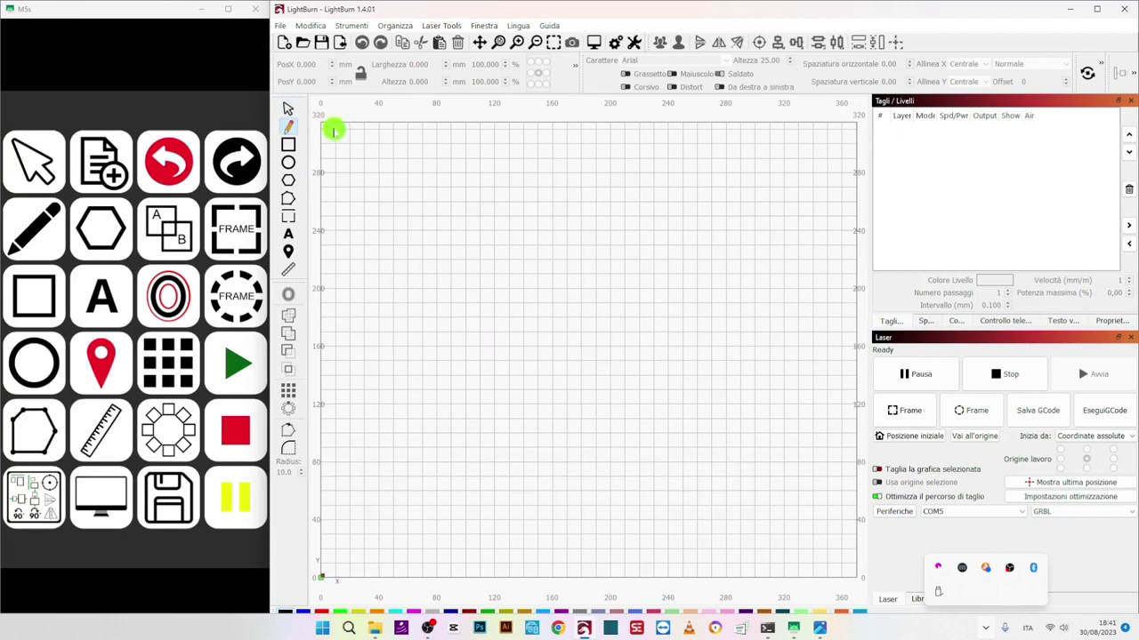
key(ctrl+r)
key(ctrl+e)
key(ctrl+p)
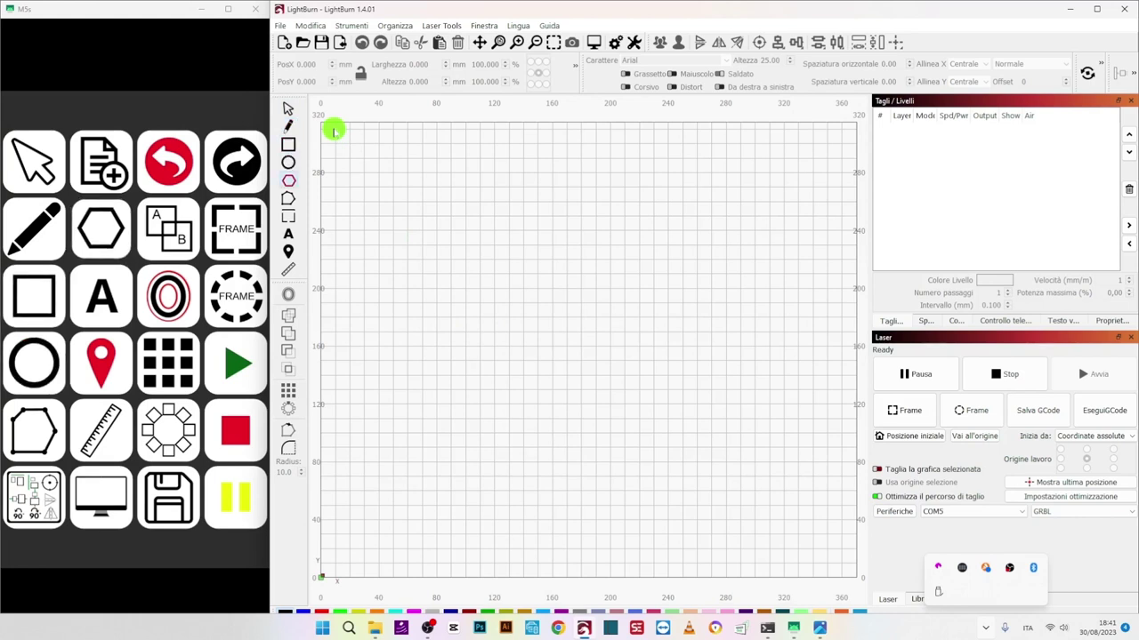
key(ctrl+t)
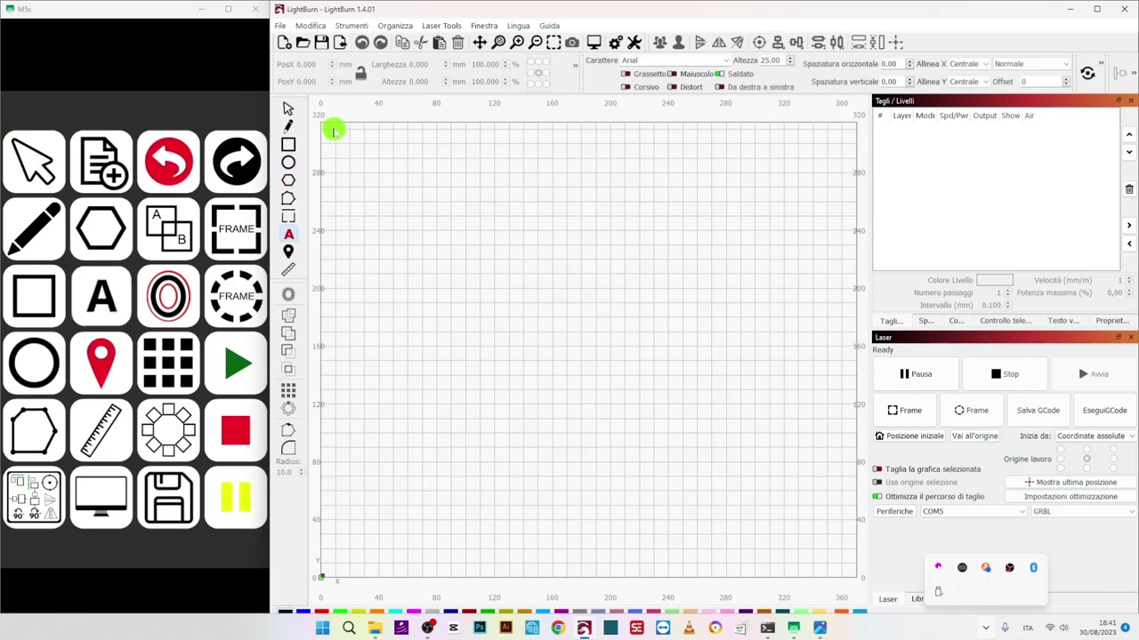
key(alt+shift+p)
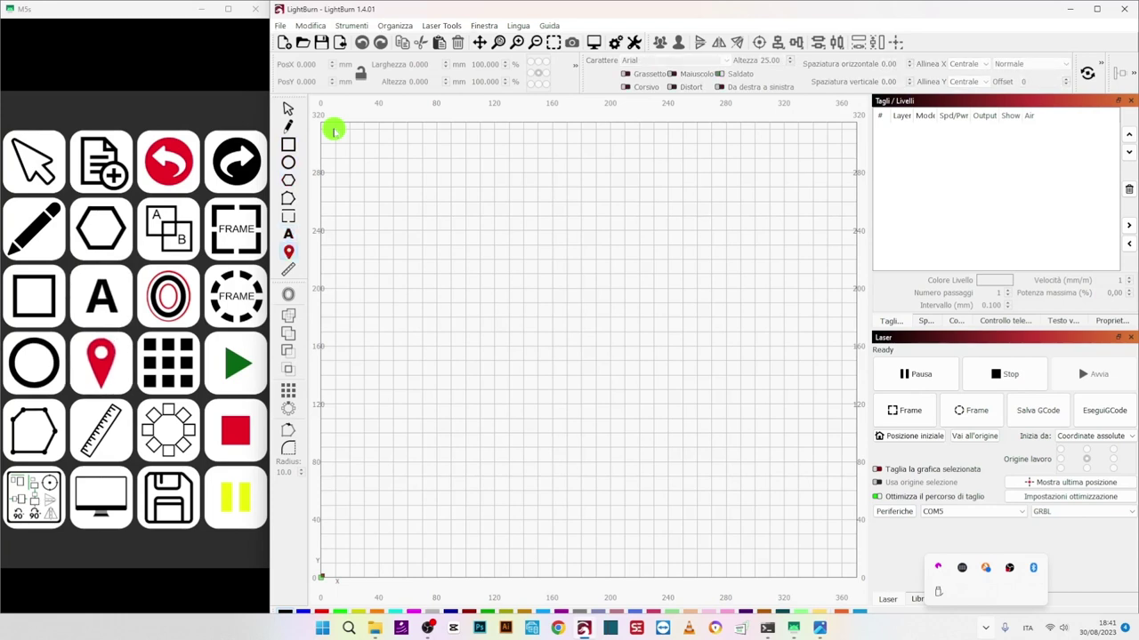
key(Escape)
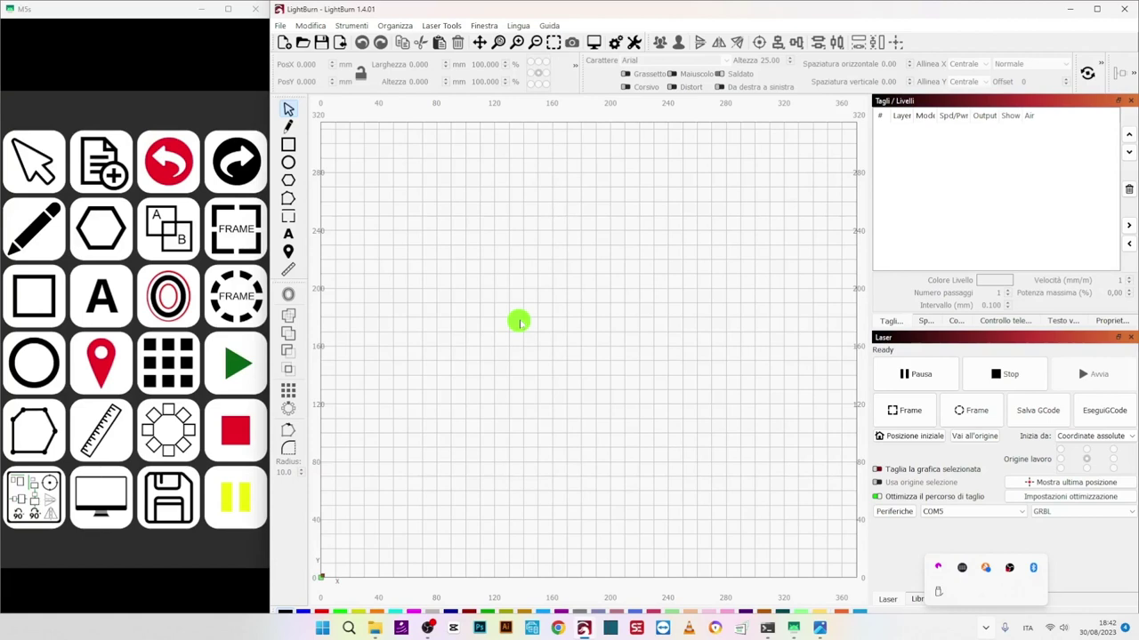
Draw a large rectangle on the workspace and a narrower second one about 27 mm wide and 57 mm high beside it.
key(r)
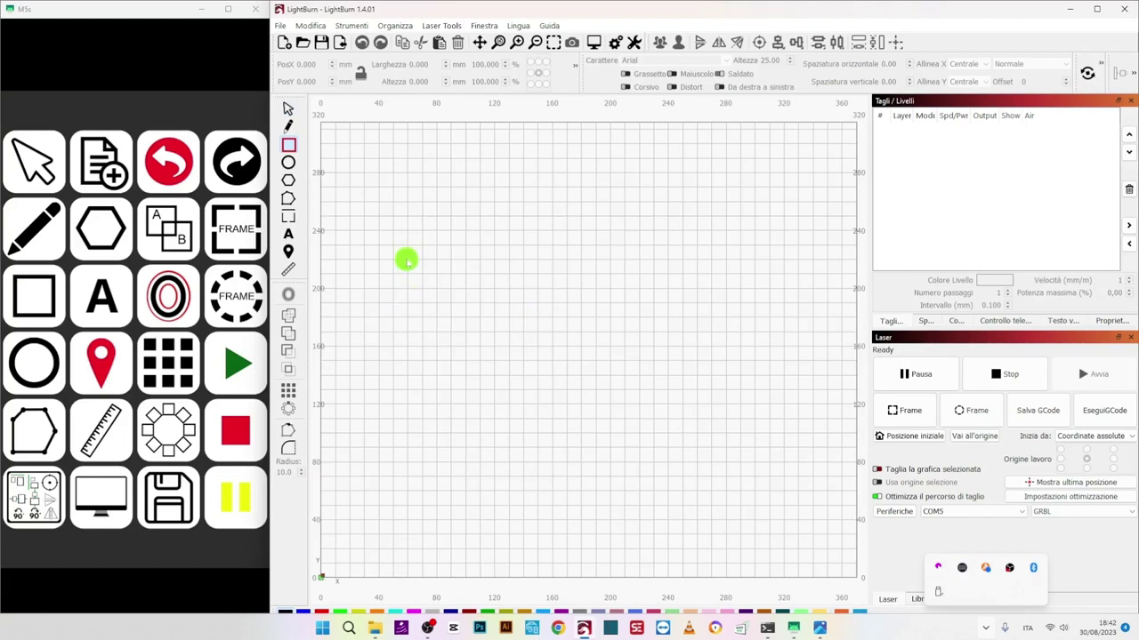
drag(406, 260, 510, 375)
drag(539, 276, 579, 358)
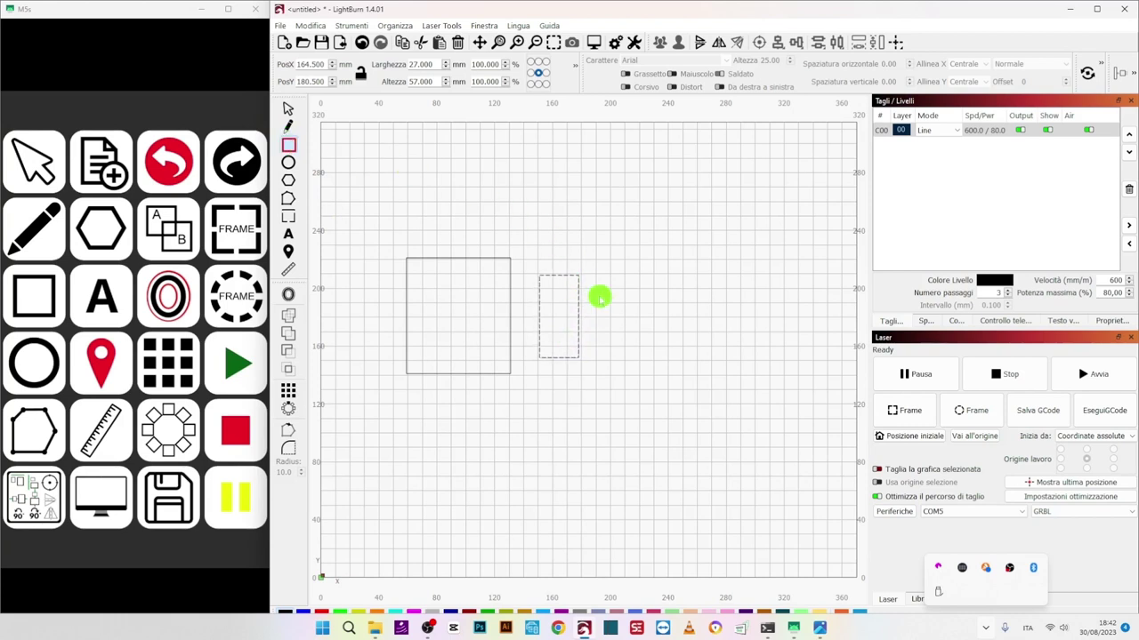
Draw an ellipse about 64 mm wide and 62 mm high beside the narrow rectangle.
key(e)
drag(599, 298, 692, 386)
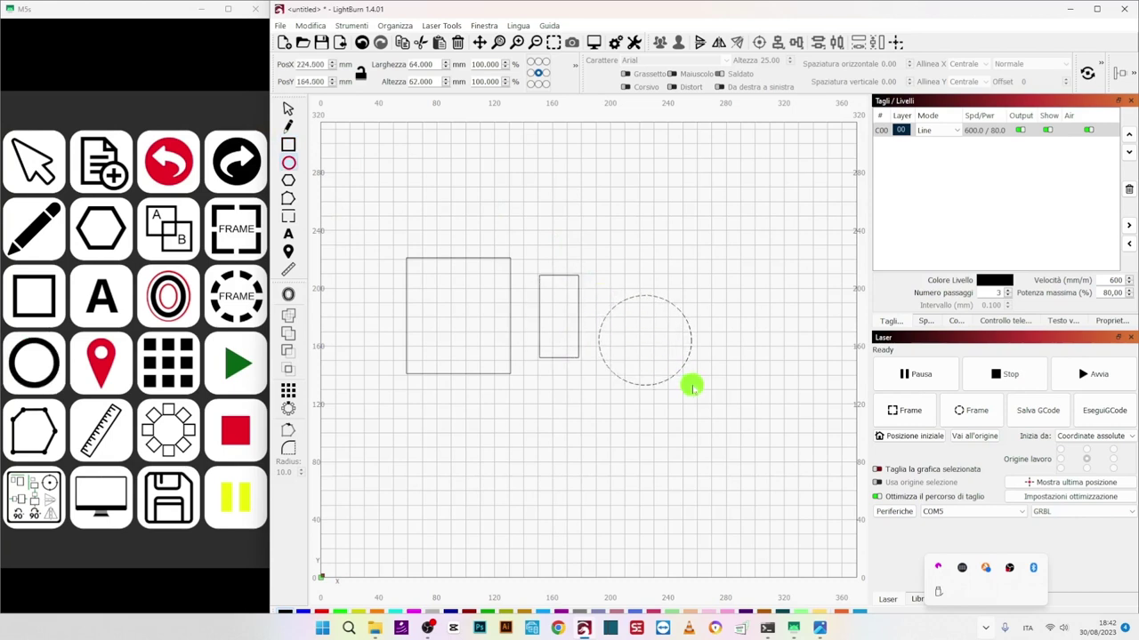
key(Escape)
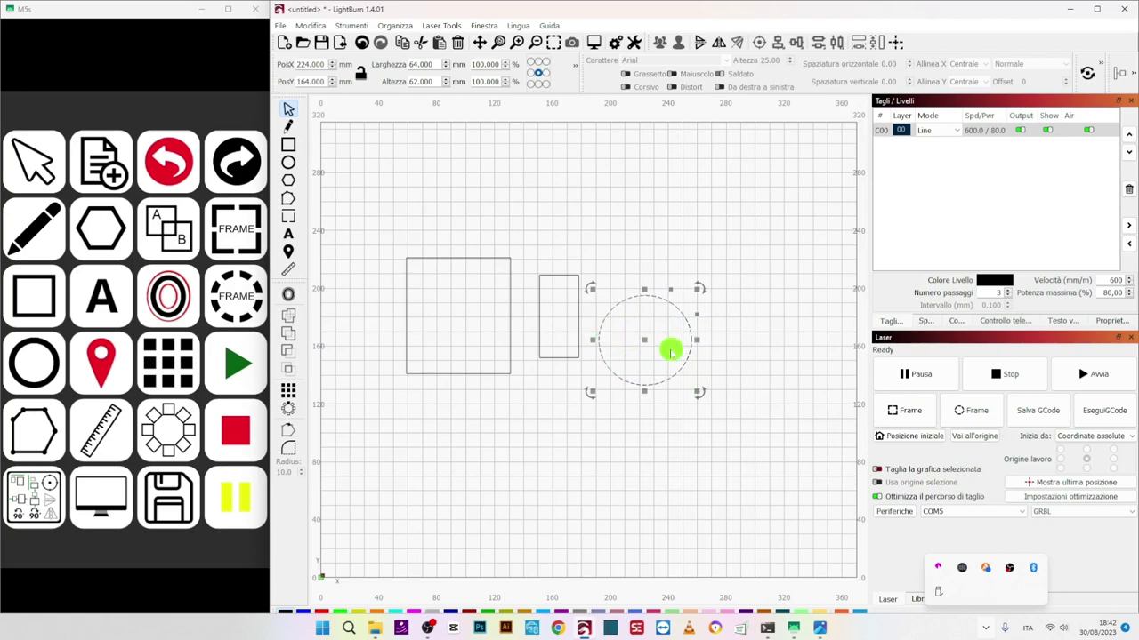
Offset the ellipse outward by 2.90 mm with the rounded corner style, keeping the original.
key(alt+o)
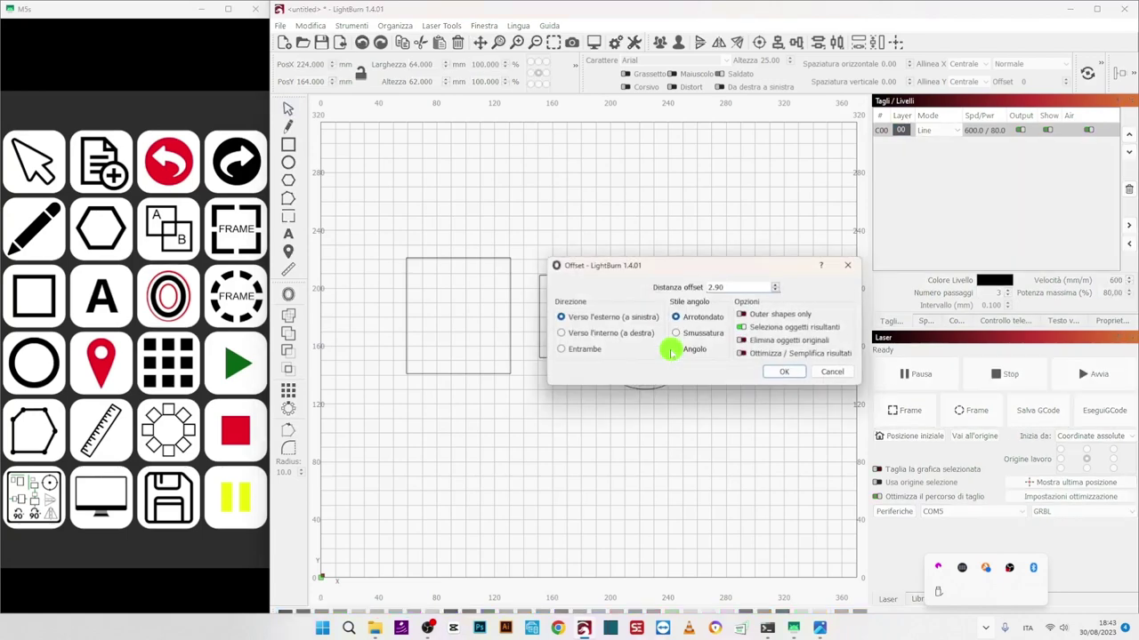
drag(707, 264, 683, 121)
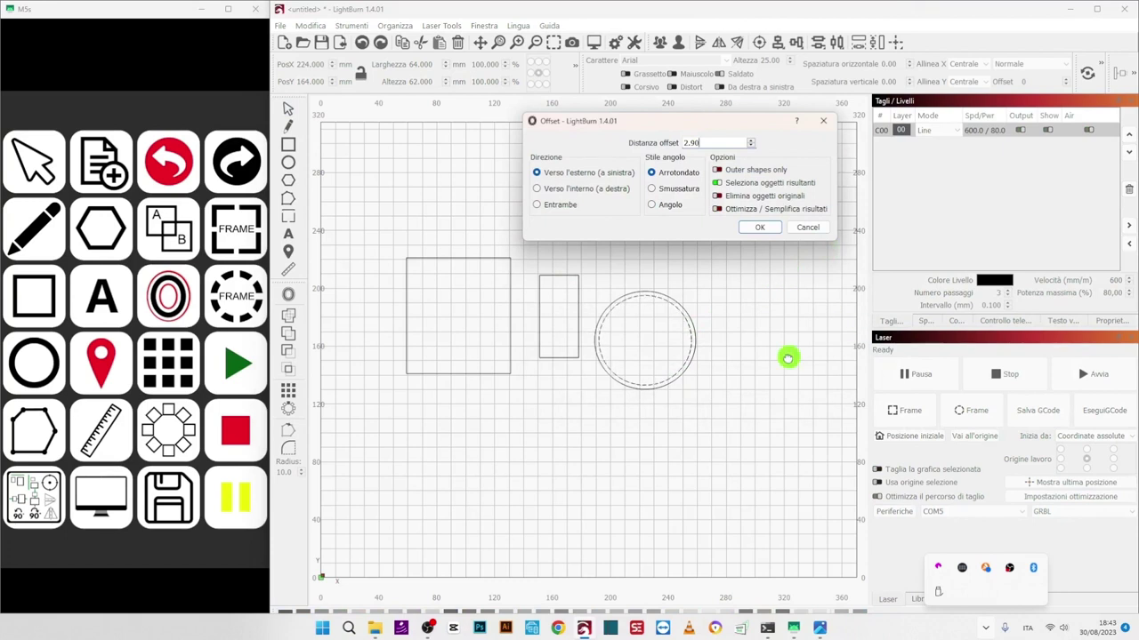
click(761, 229)
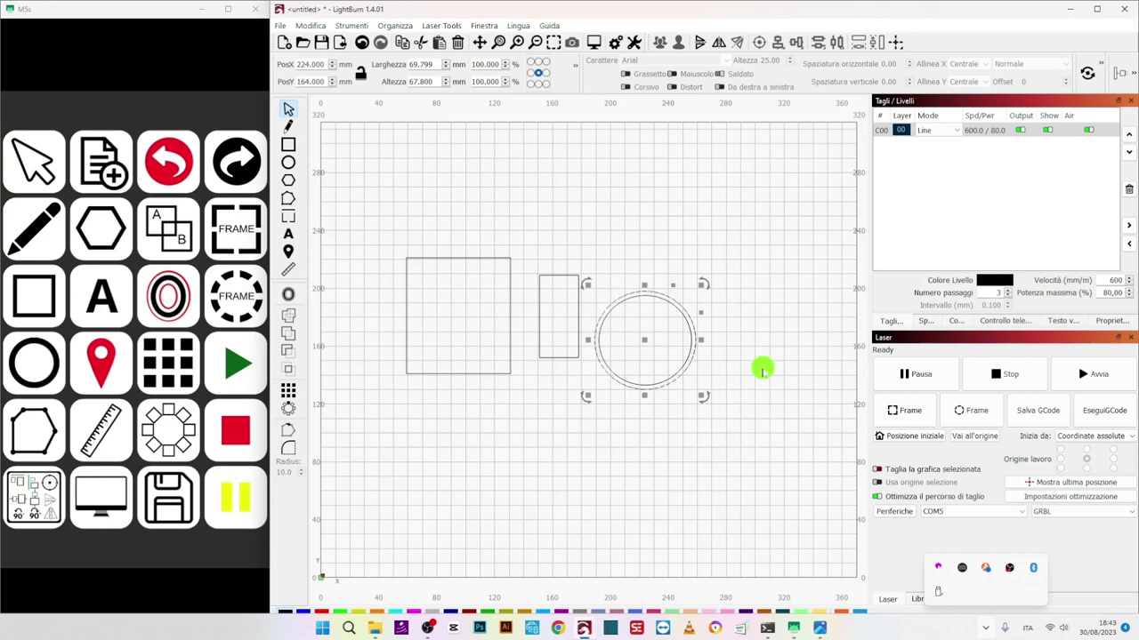
Frame the job with the laser and start running it, interrupting it during the run.
key(ctrl+f)
key(alt+shift+s)
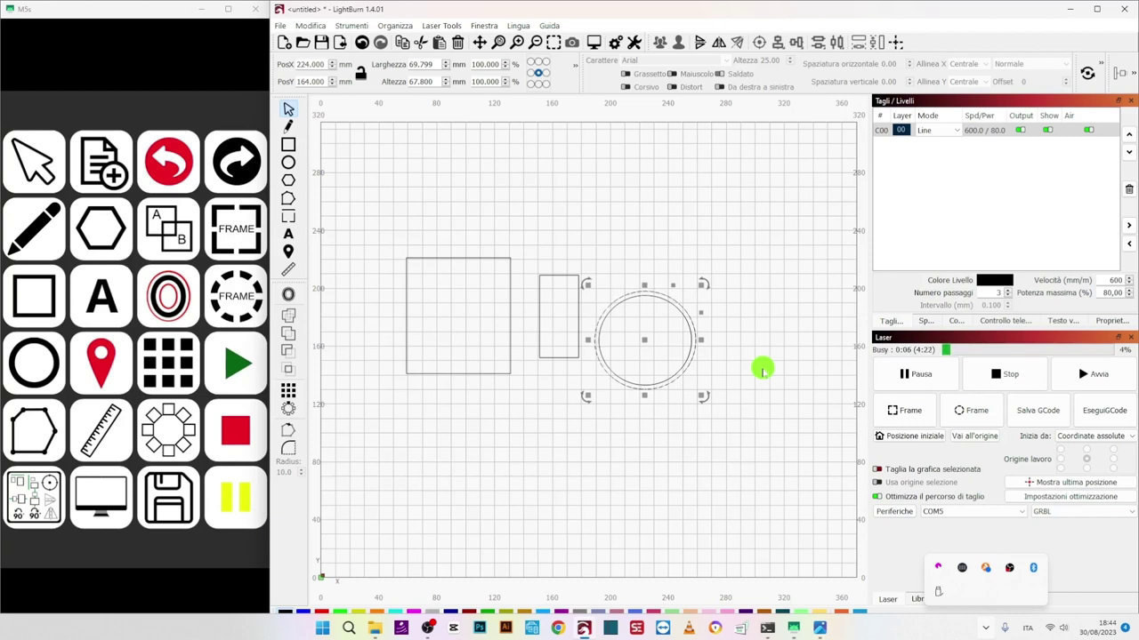
key(Pause)
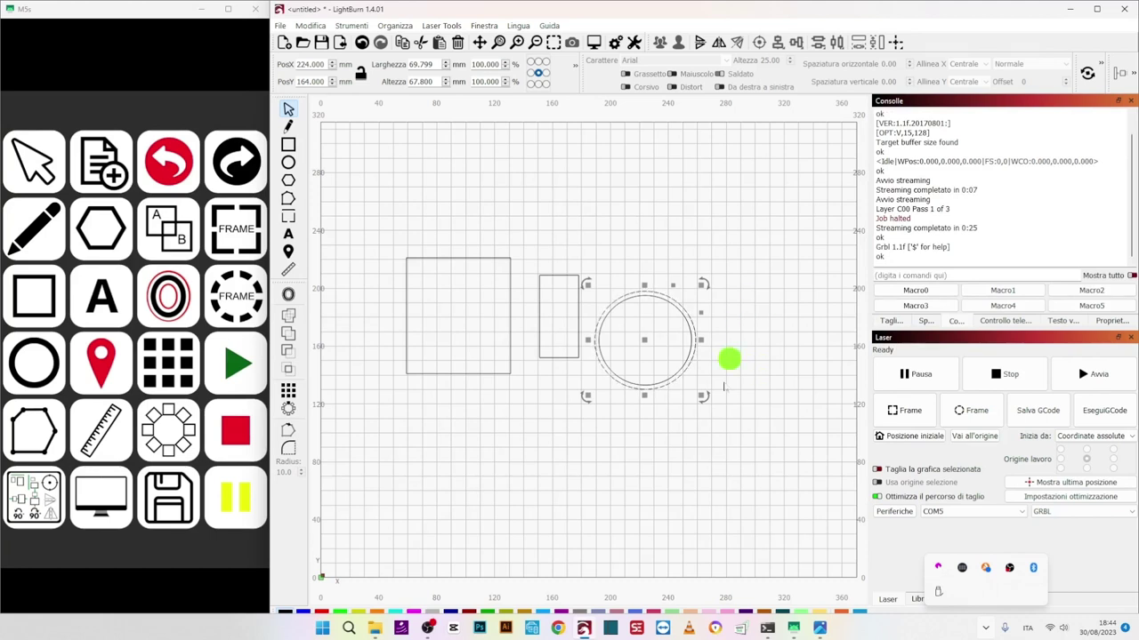
Select all shapes on the workspace and delete them.
right_click(597, 458)
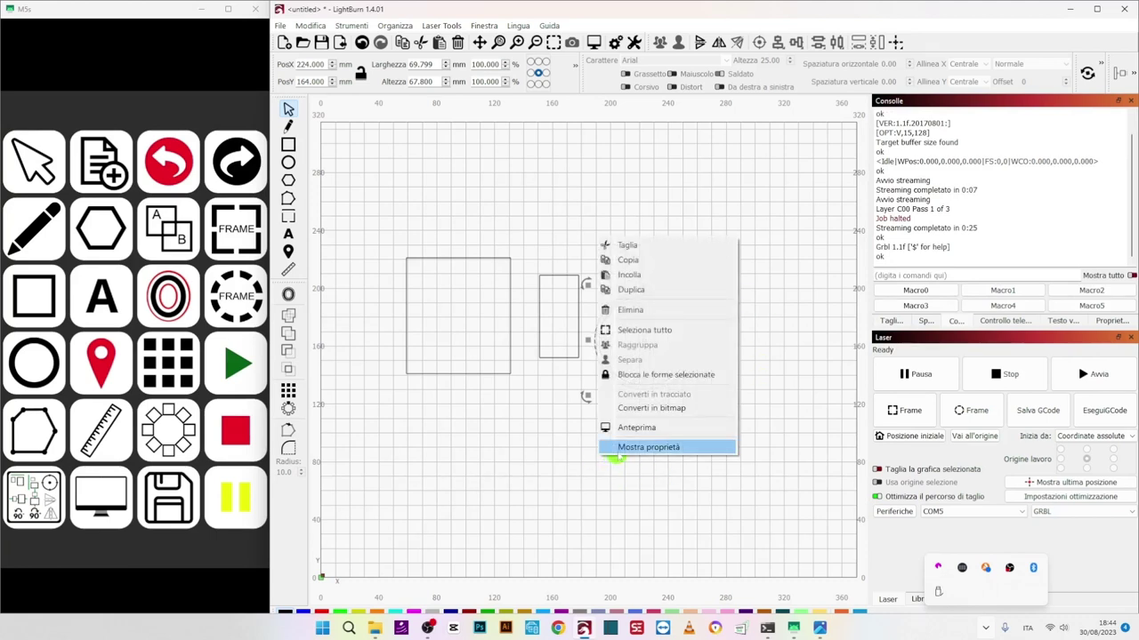
click(633, 331)
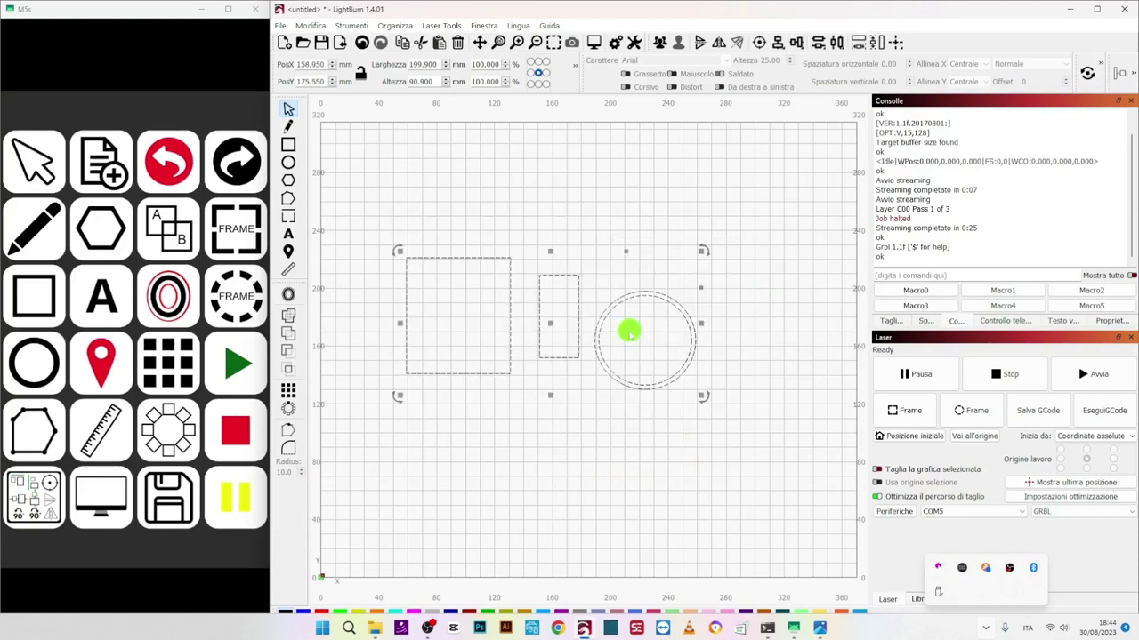
right_click(628, 331)
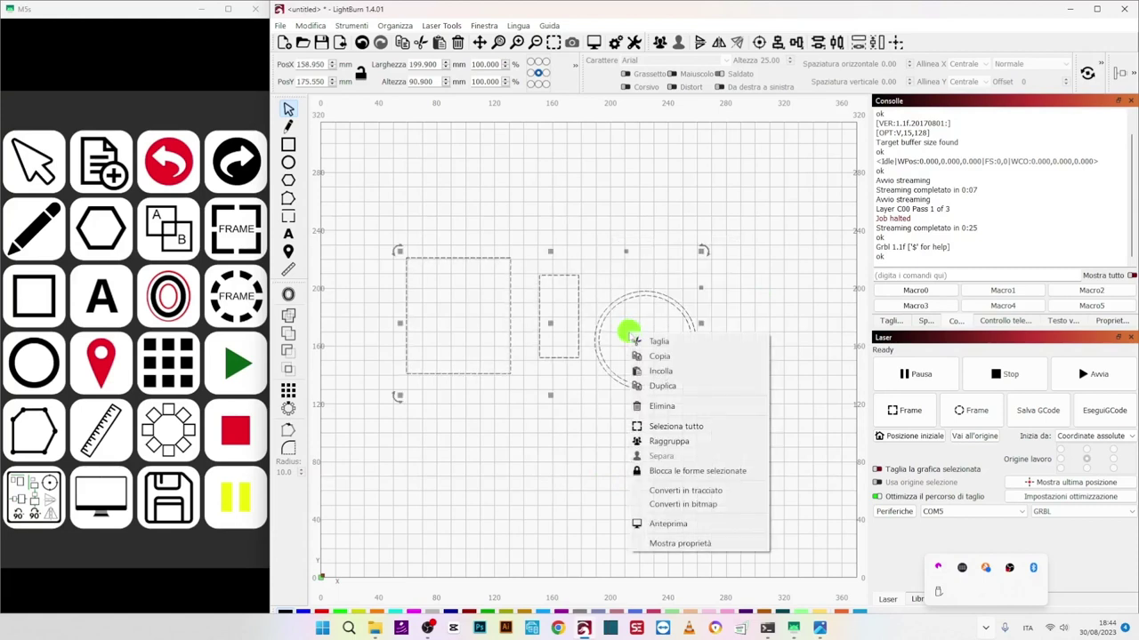
click(653, 406)
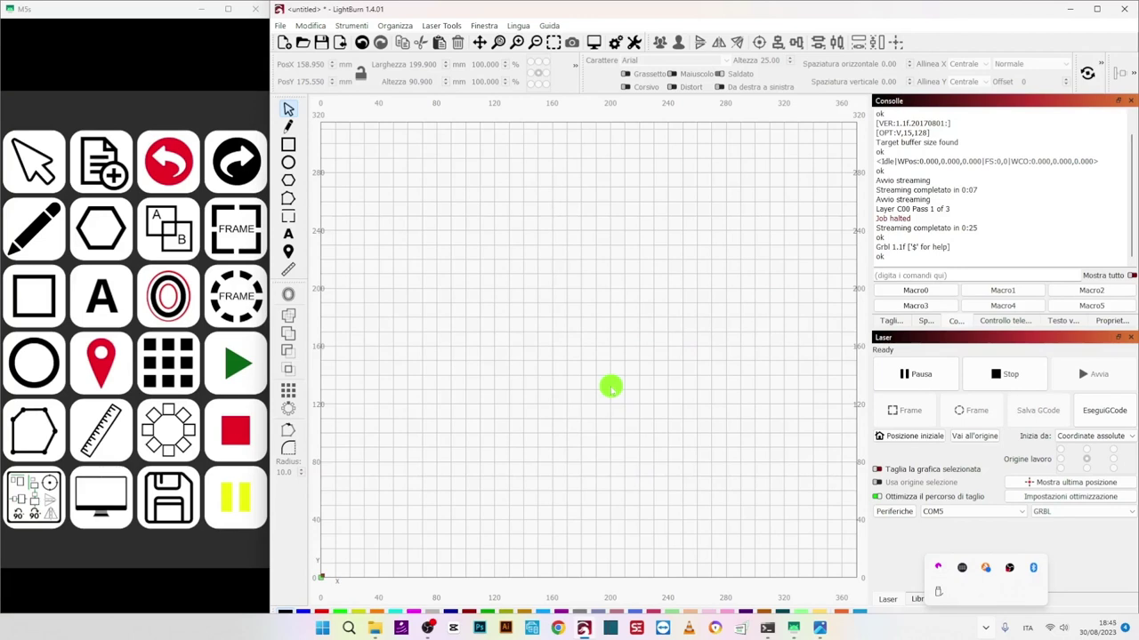
Draw an ellipse about 80 × 72 mm and a smaller one about 53 × 44 mm overlapping its lower right edge.
key(e)
mouse_move(449, 298)
mouse_down()
mouse_move(543, 362)
mouse_move(560, 401)
mouse_up()
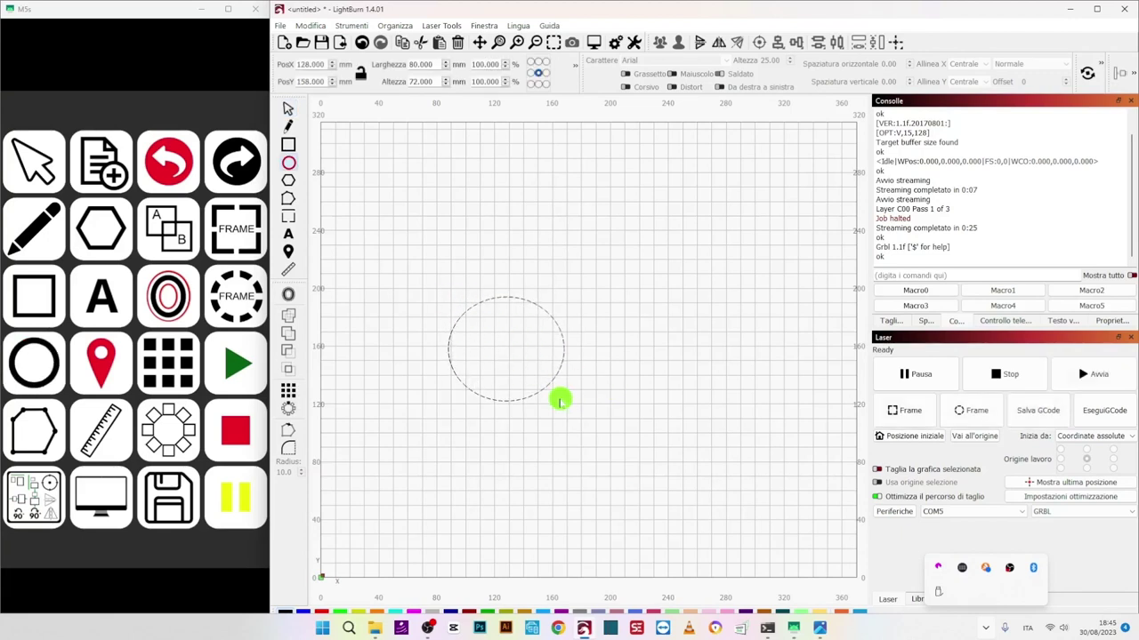
drag(535, 369, 612, 434)
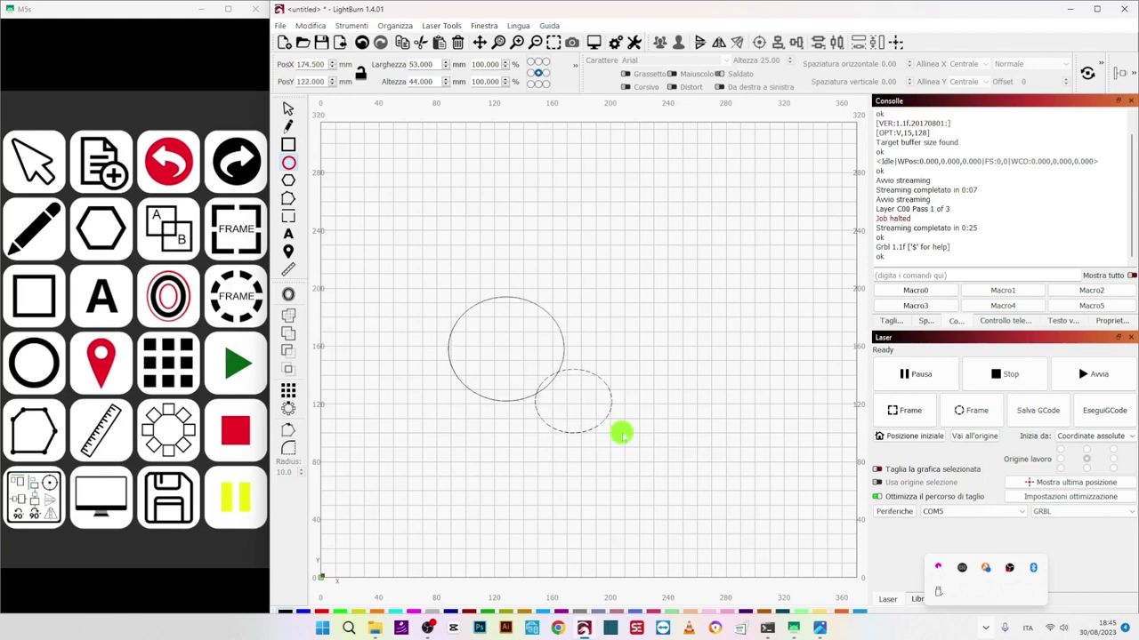
key(Escape)
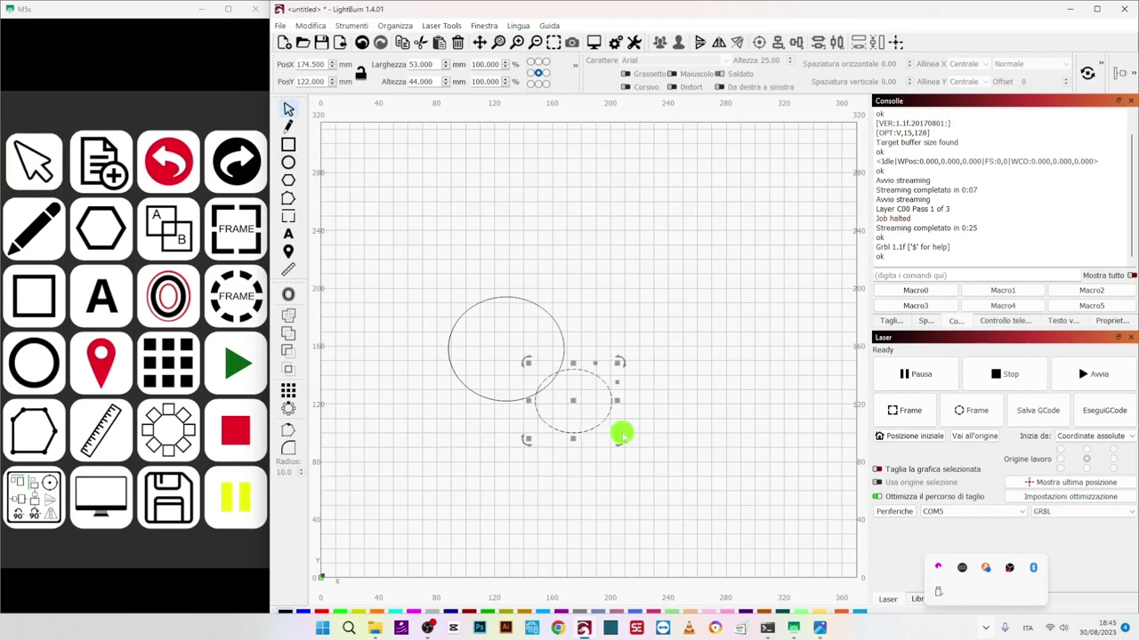
Merge the two overlapping ellipses into one shape with the Boolean Assistant's union, previewing the intersection and A - B subtraction as well.
right_click(621, 433)
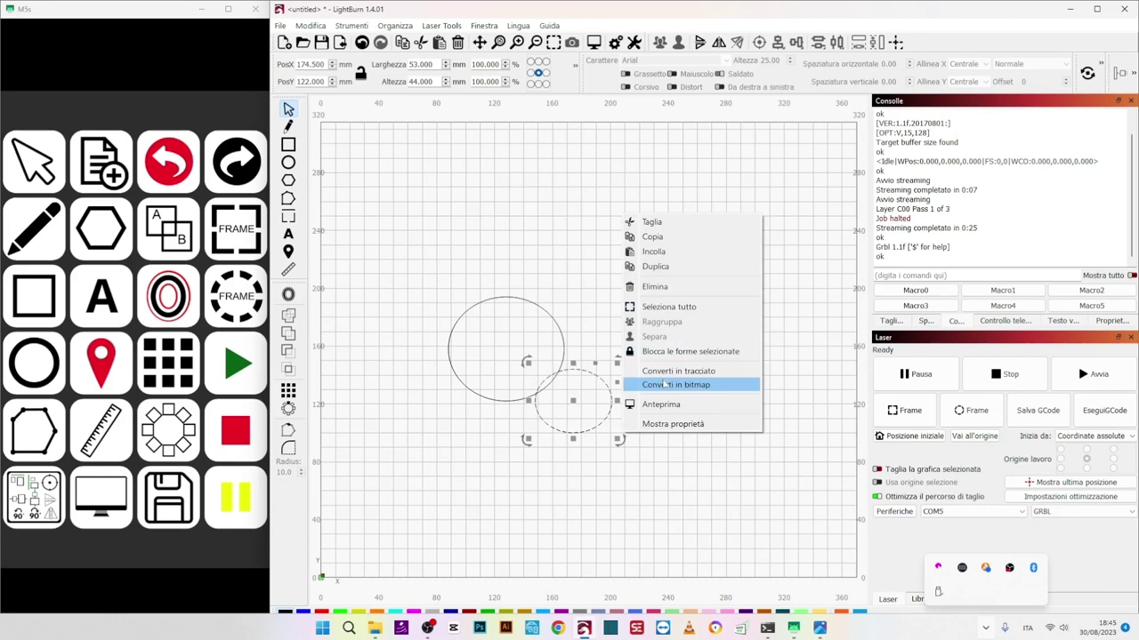
click(659, 308)
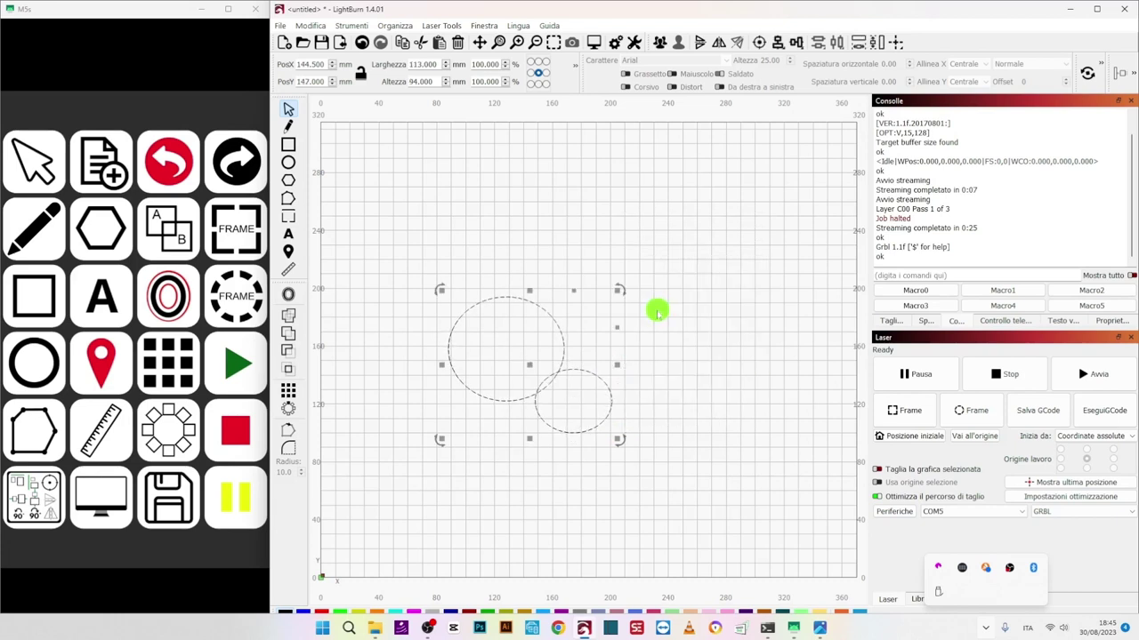
key(alt+b)
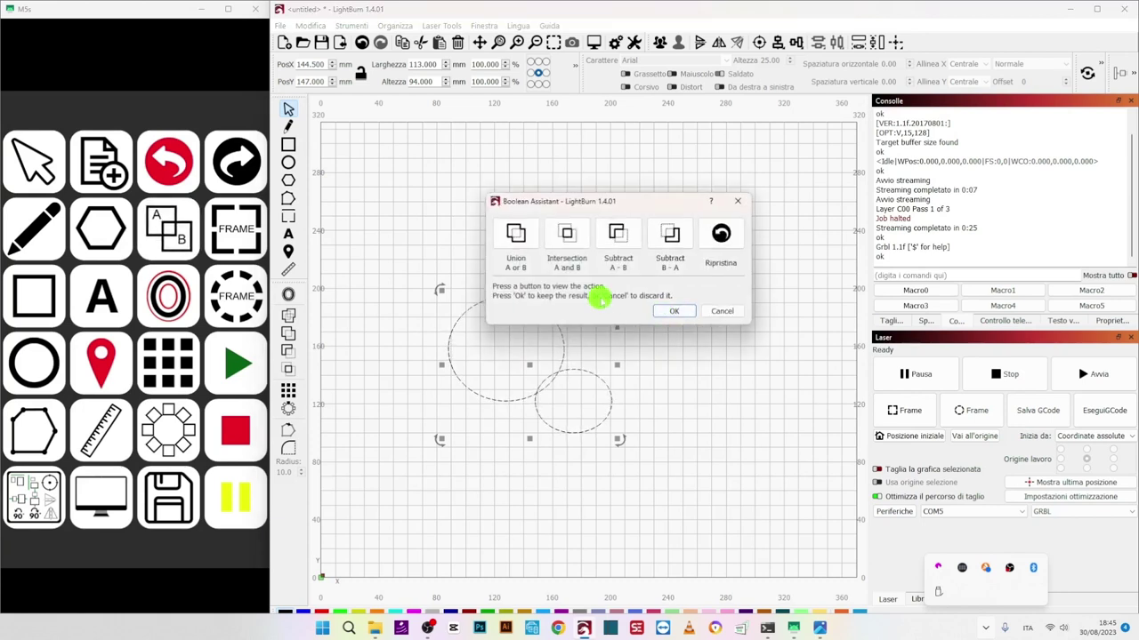
click(630, 230)
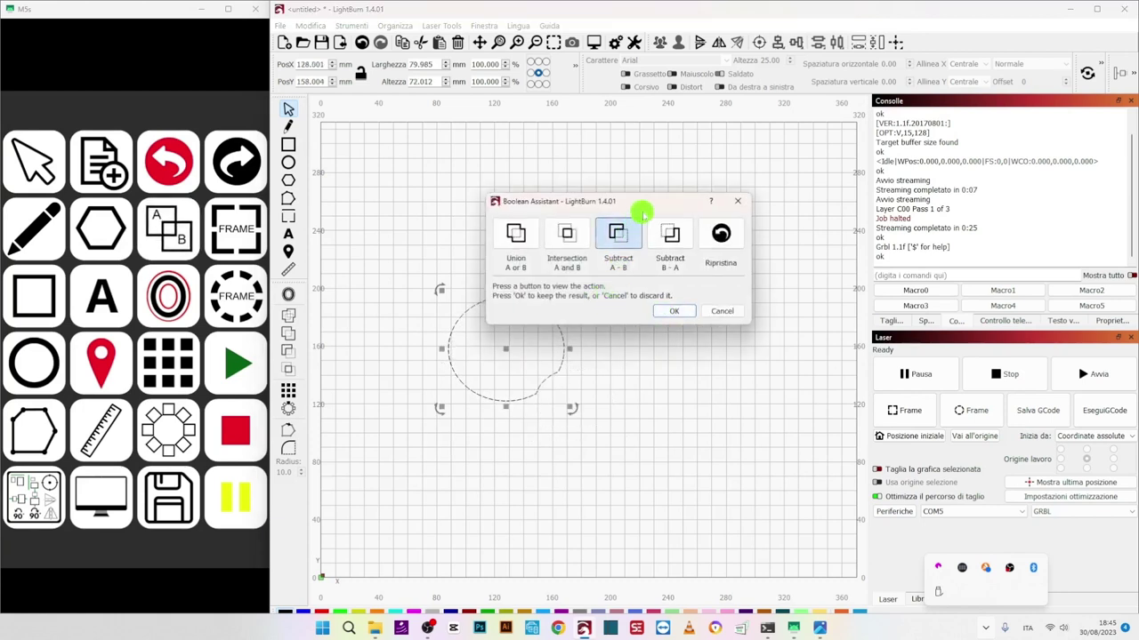
drag(642, 209, 729, 158)
click(651, 186)
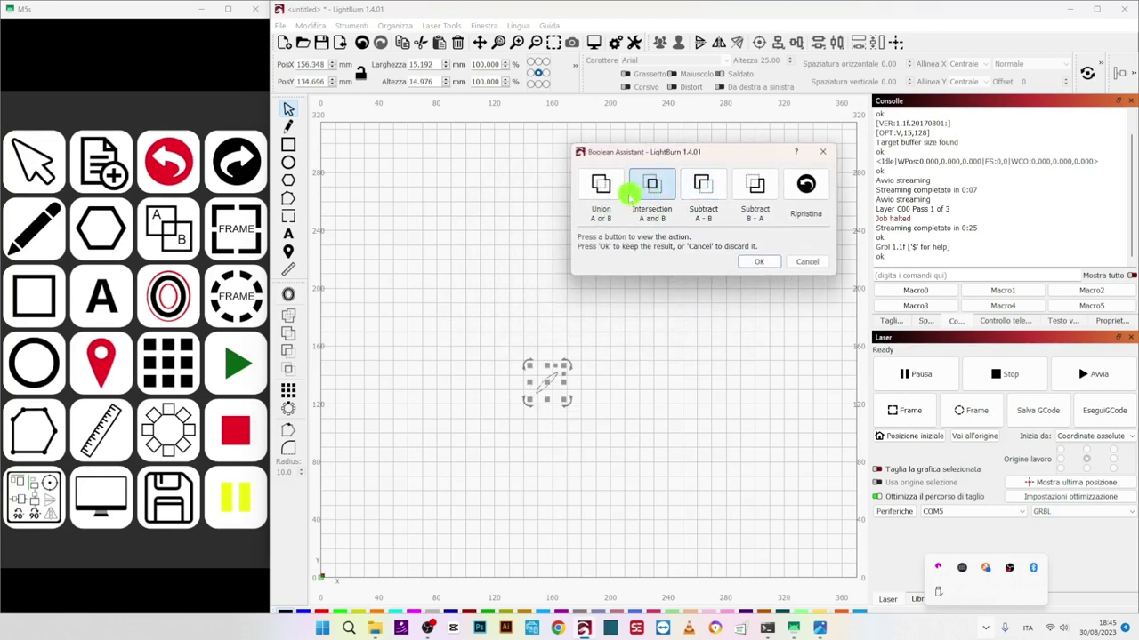
click(603, 189)
click(703, 187)
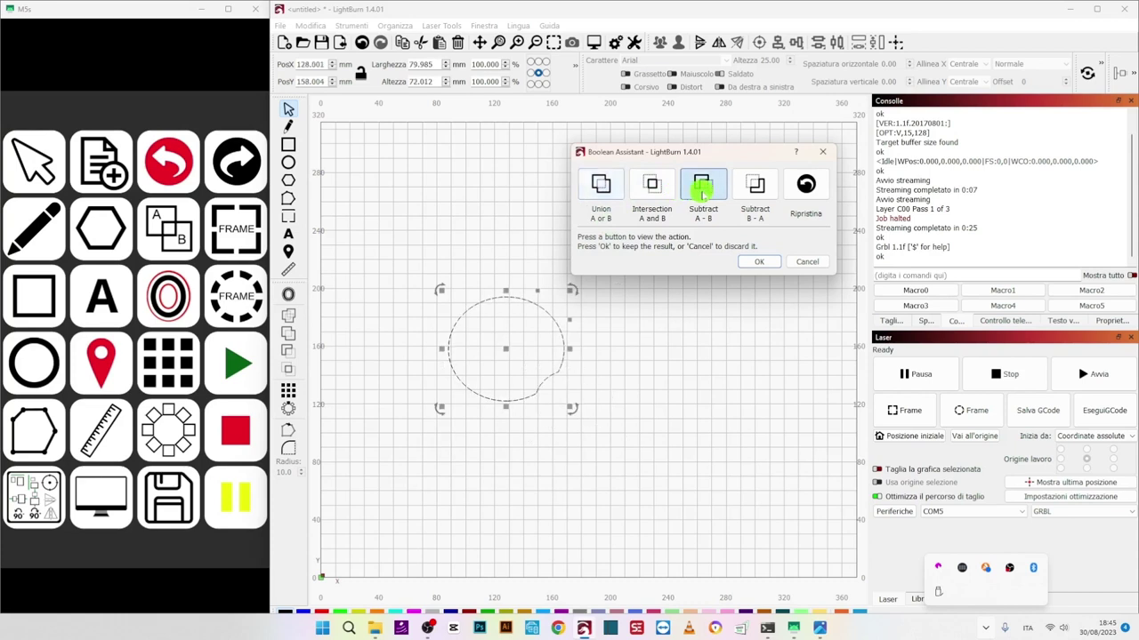
click(654, 187)
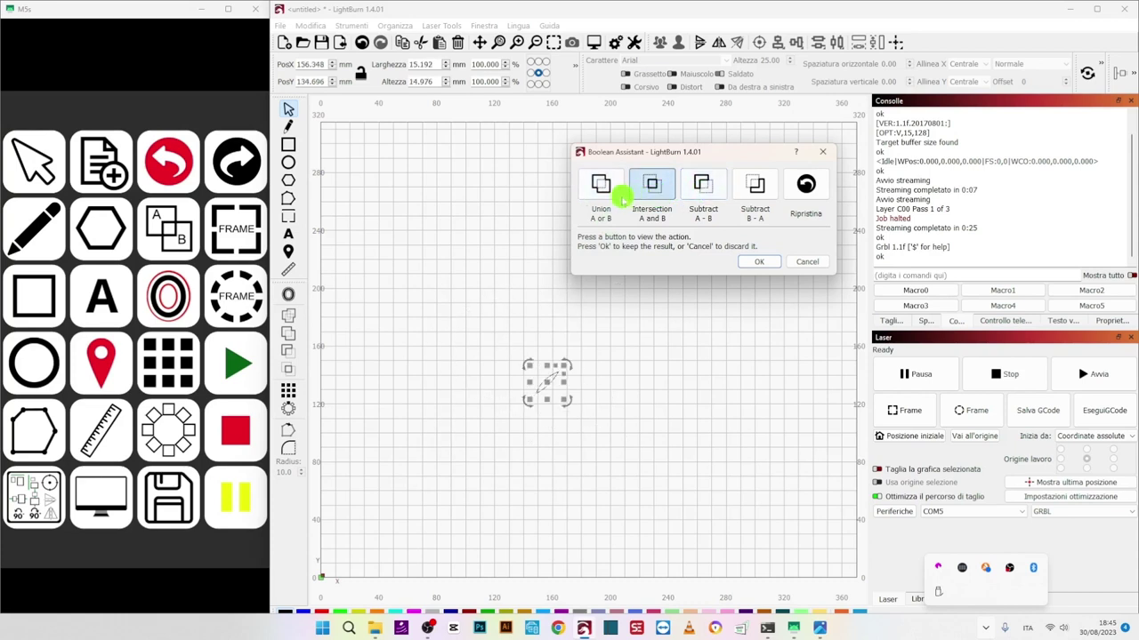
click(587, 190)
click(770, 261)
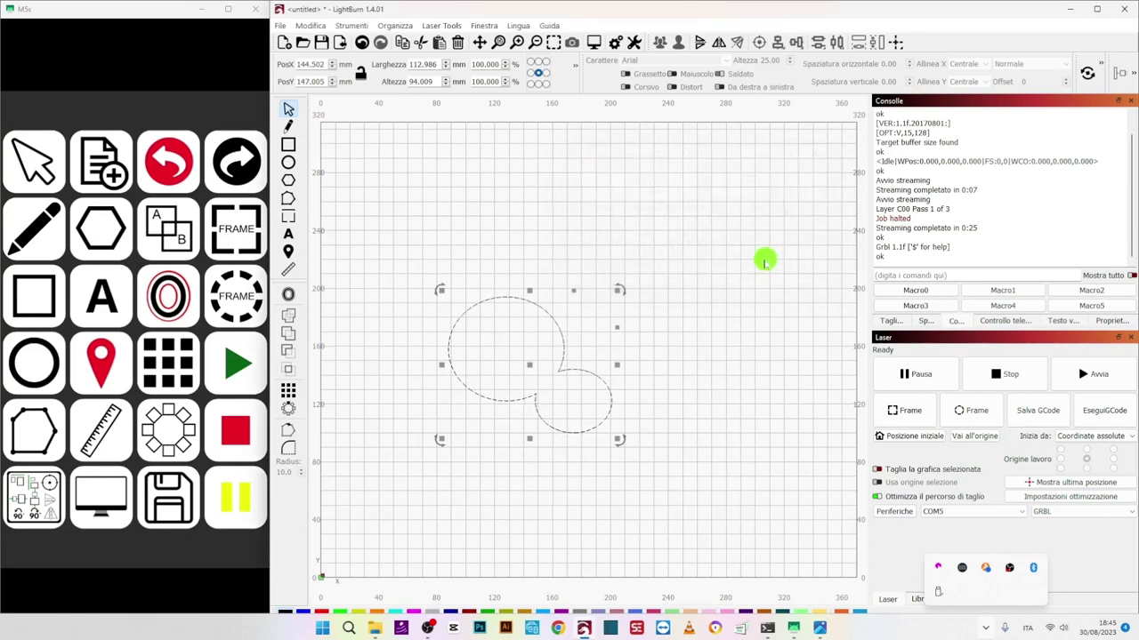
Inspect the merged shape's nodes in node editing, and rotate the shape 90° counterclockwise.
key(ctrl+grave)
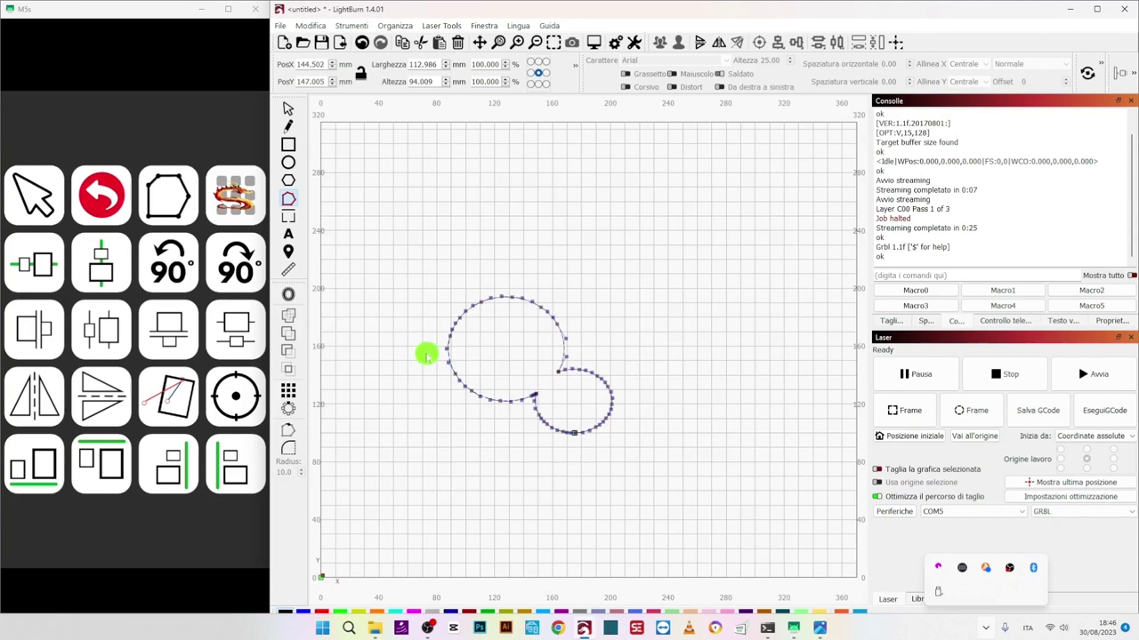
key(Escape)
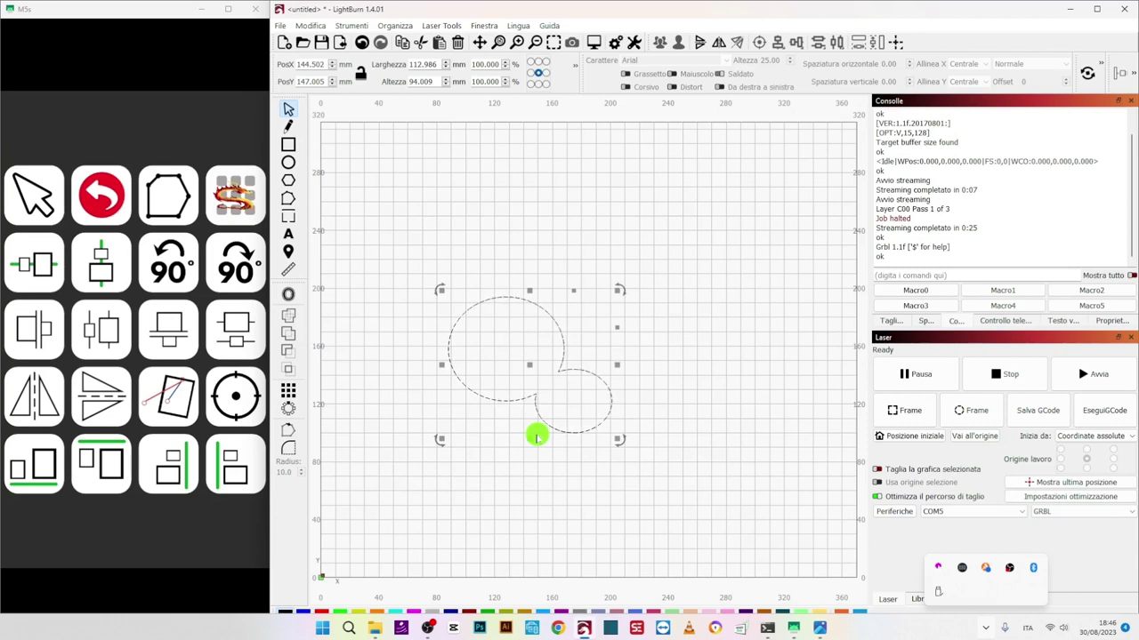
key(ctrl+comma)
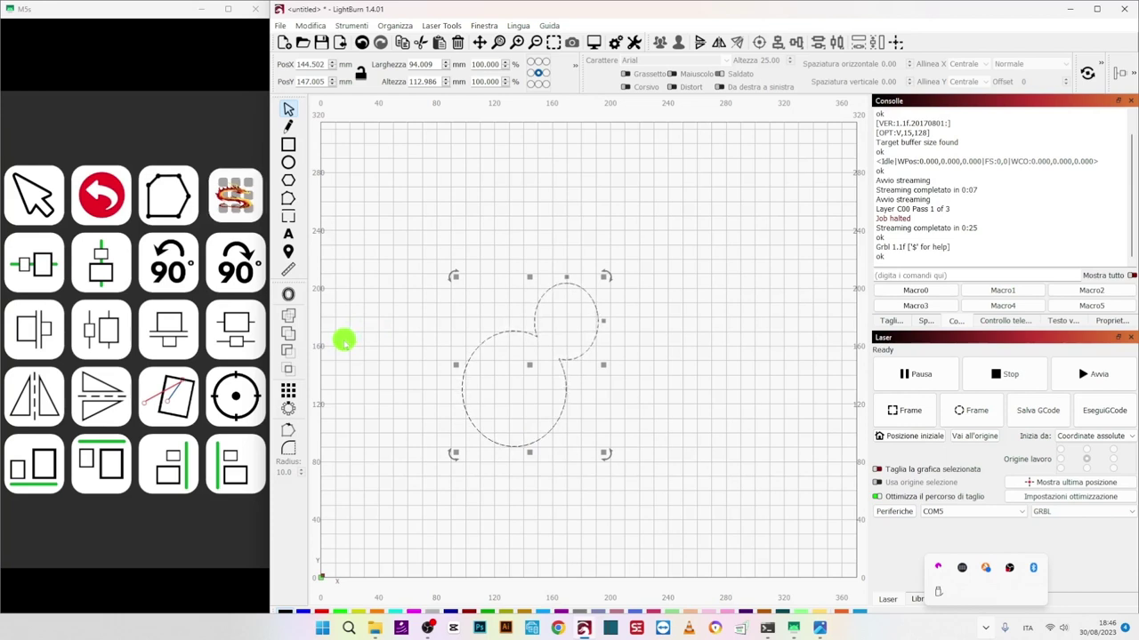
Draw a rectangle about 64 mm wide and 94 mm high to the right of the merged shape.
key(ctrl+r)
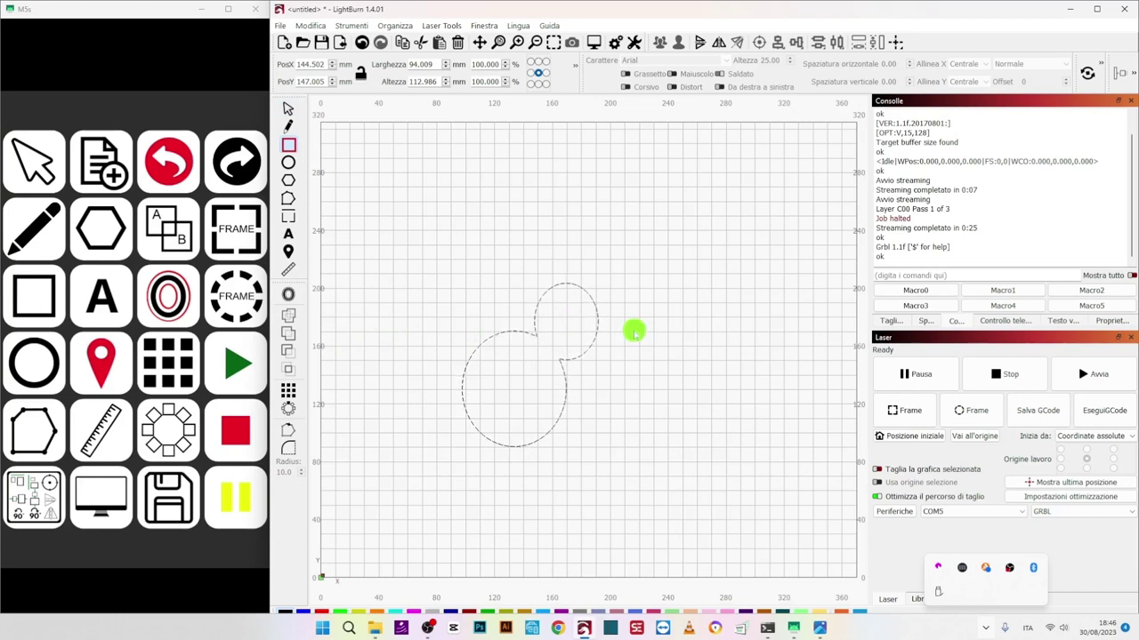
drag(638, 339, 717, 467)
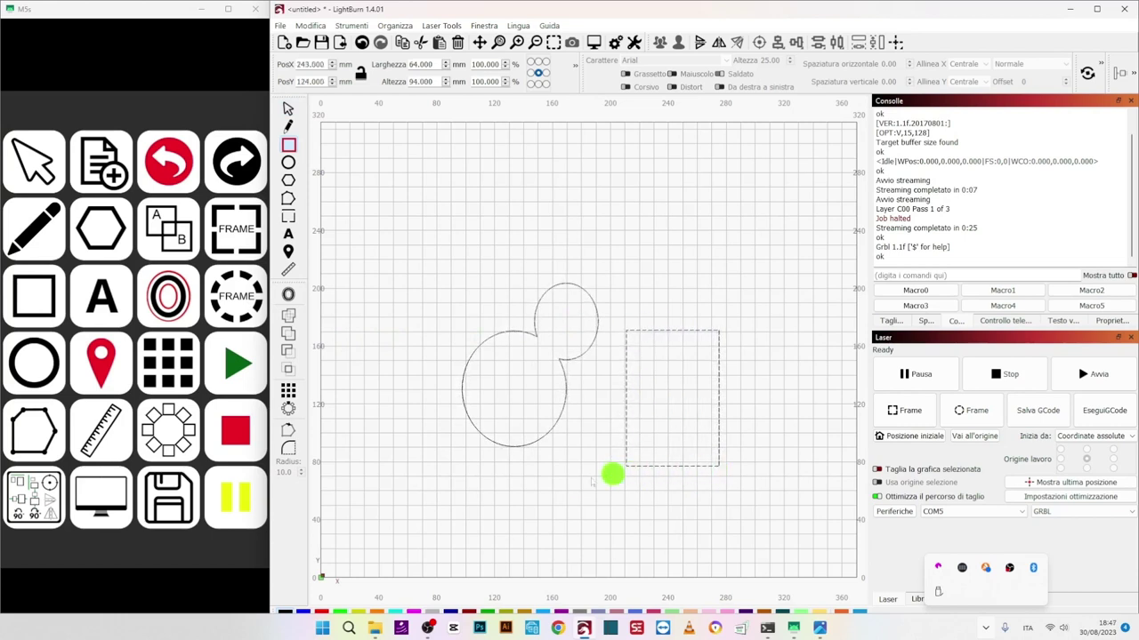
Select both the merged shape and the rectangle and align their top edges.
key(Escape)
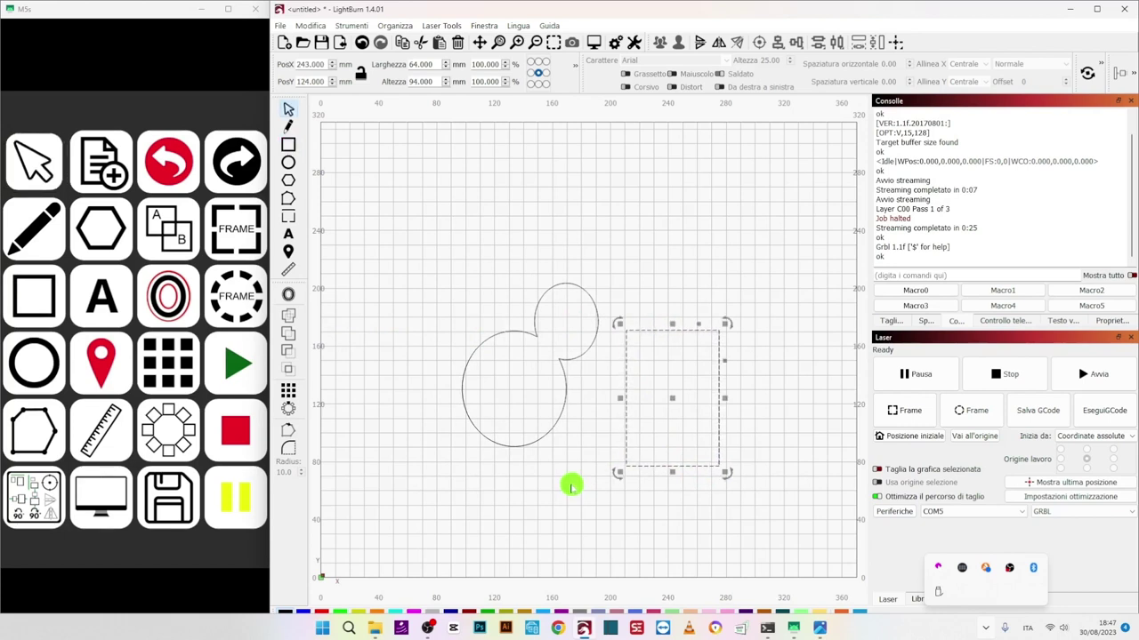
right_click(571, 487)
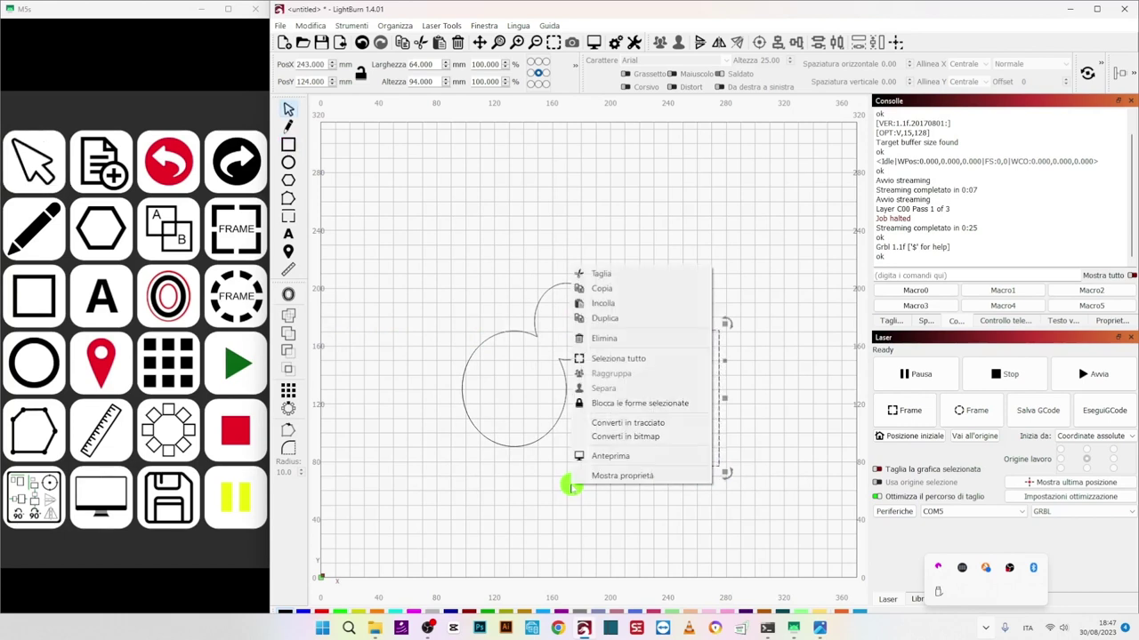
click(621, 357)
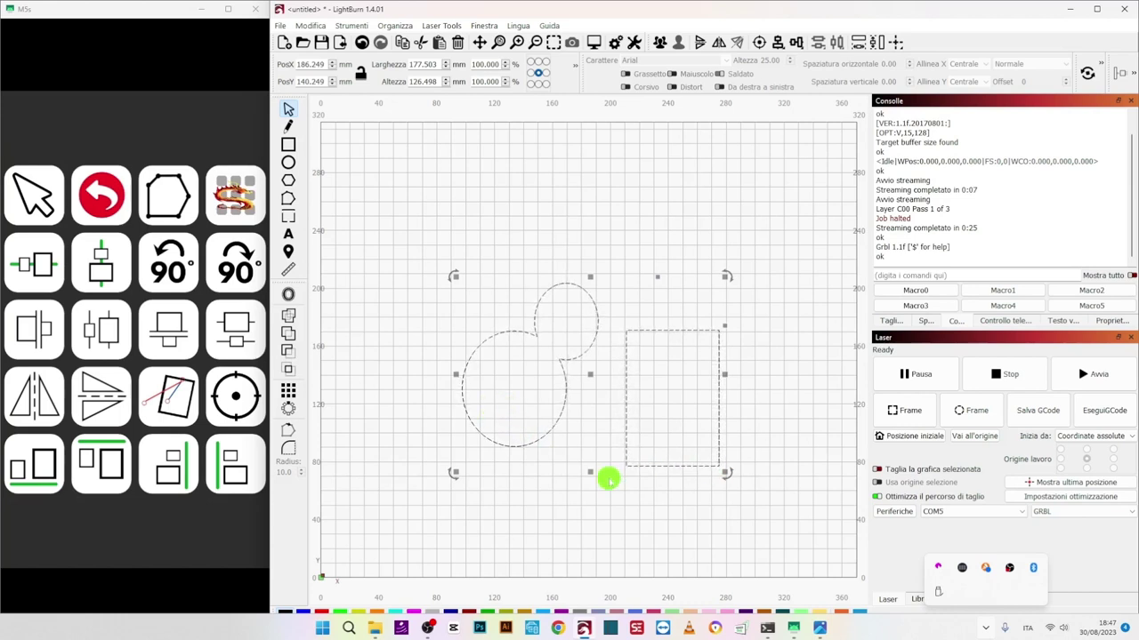
key(ctrl+shift+Up)
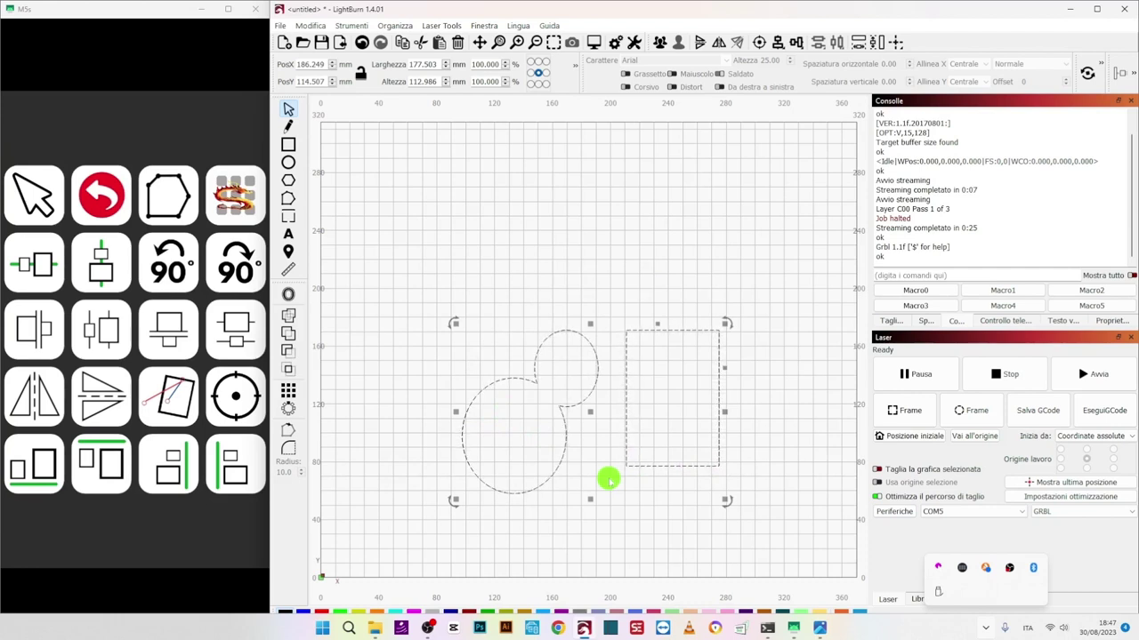
Try right-edge, bottom-edge and centre alignment on both shapes, and undo back to the top-edge alignment.
key(ctrl+shift+Right)
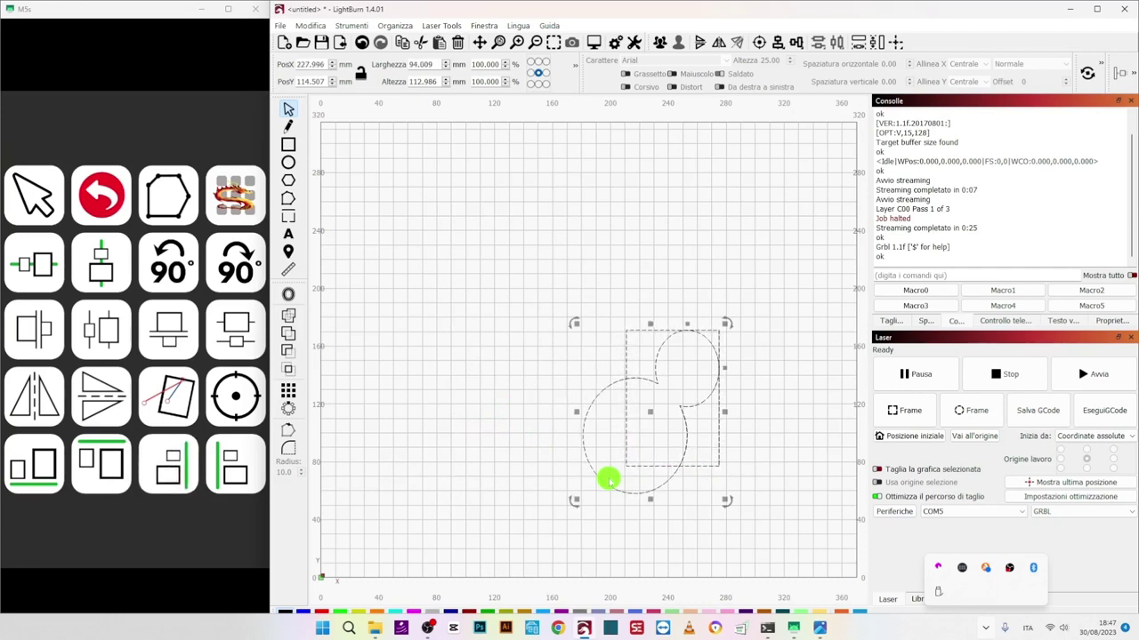
key(ctrl+shift+Down)
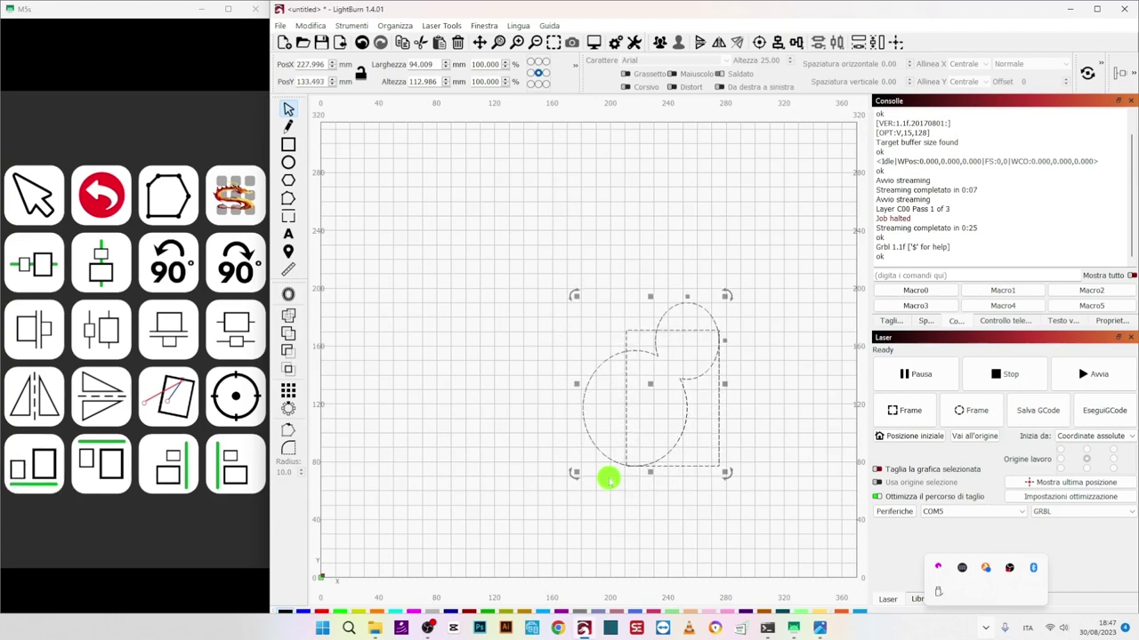
key(c)
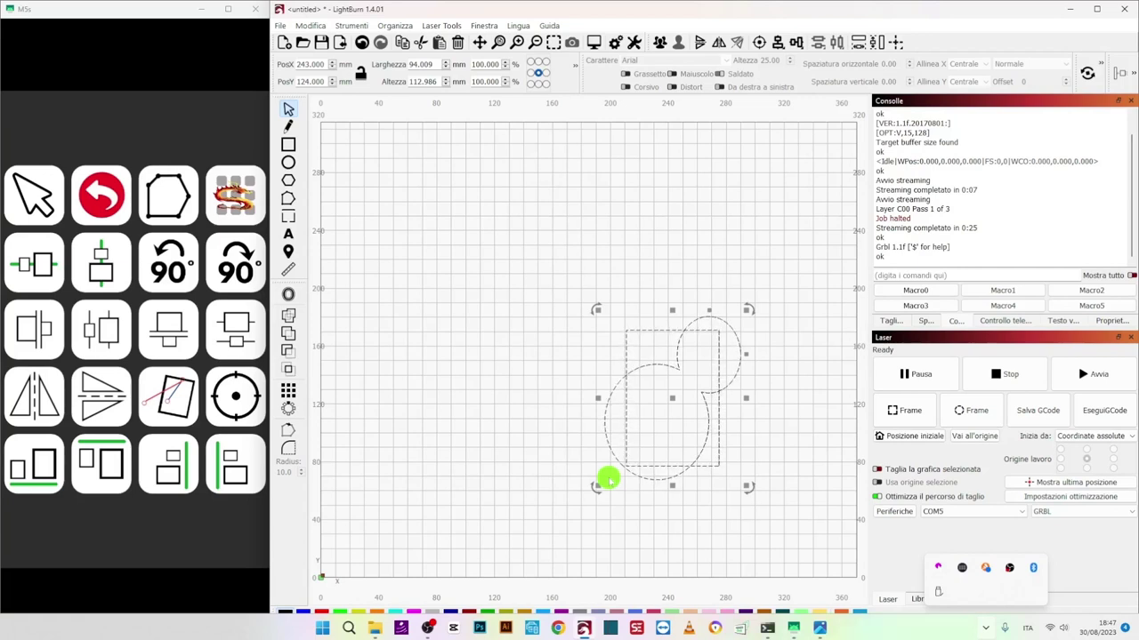
key(ctrl+z)
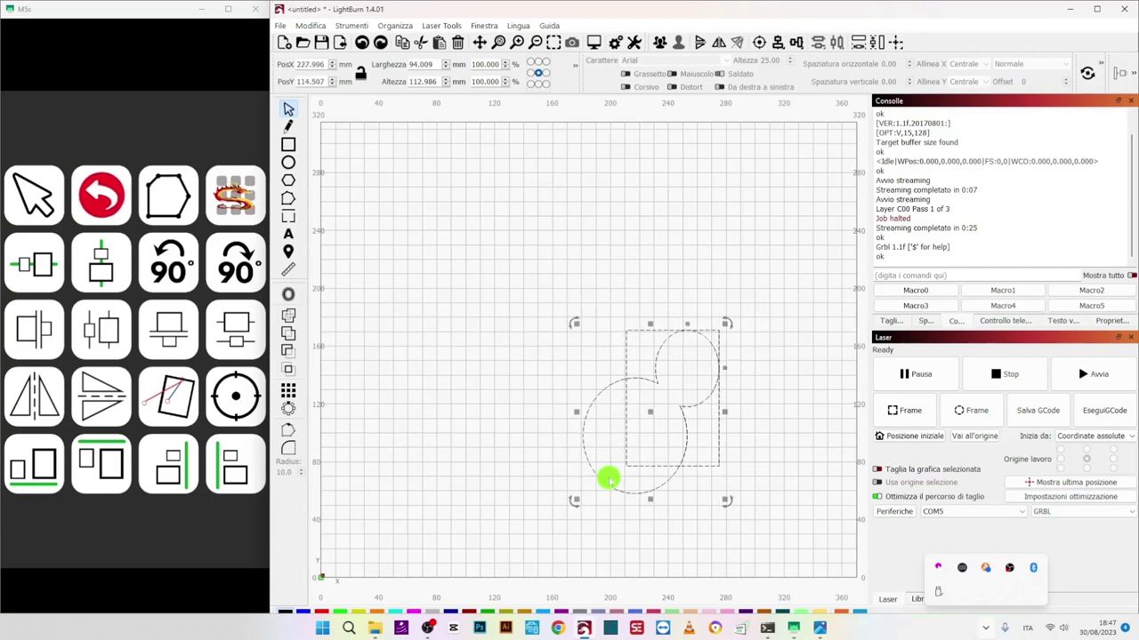
key(ctrl+z)
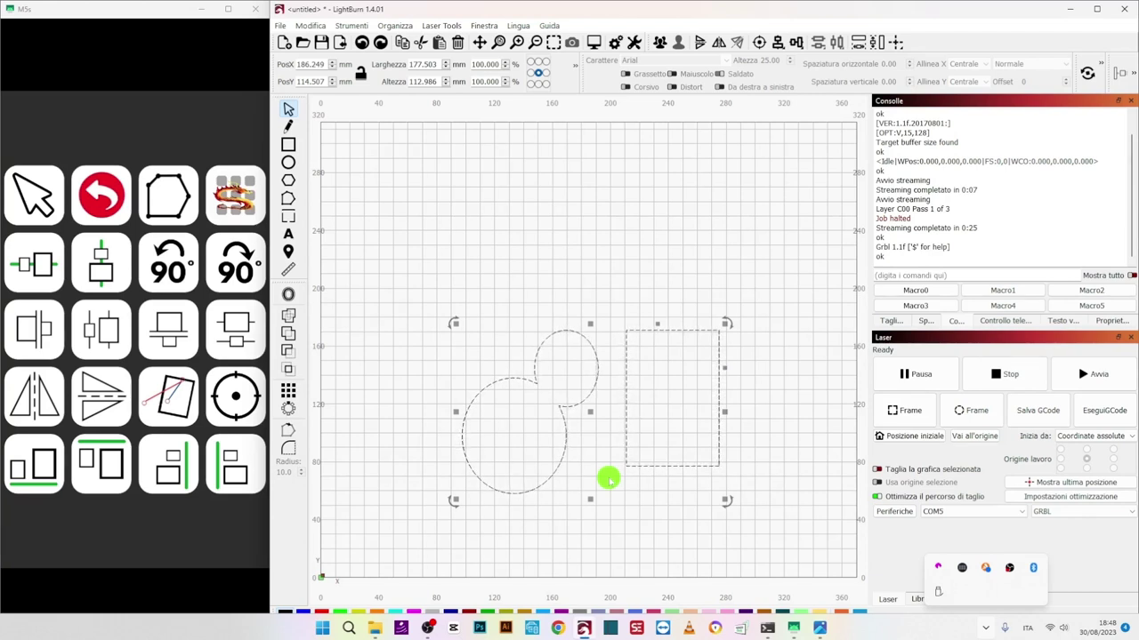
Mirror the two selected shapes horizontally, vertically, and horizontally once more.
key(ctrl+shift+h)
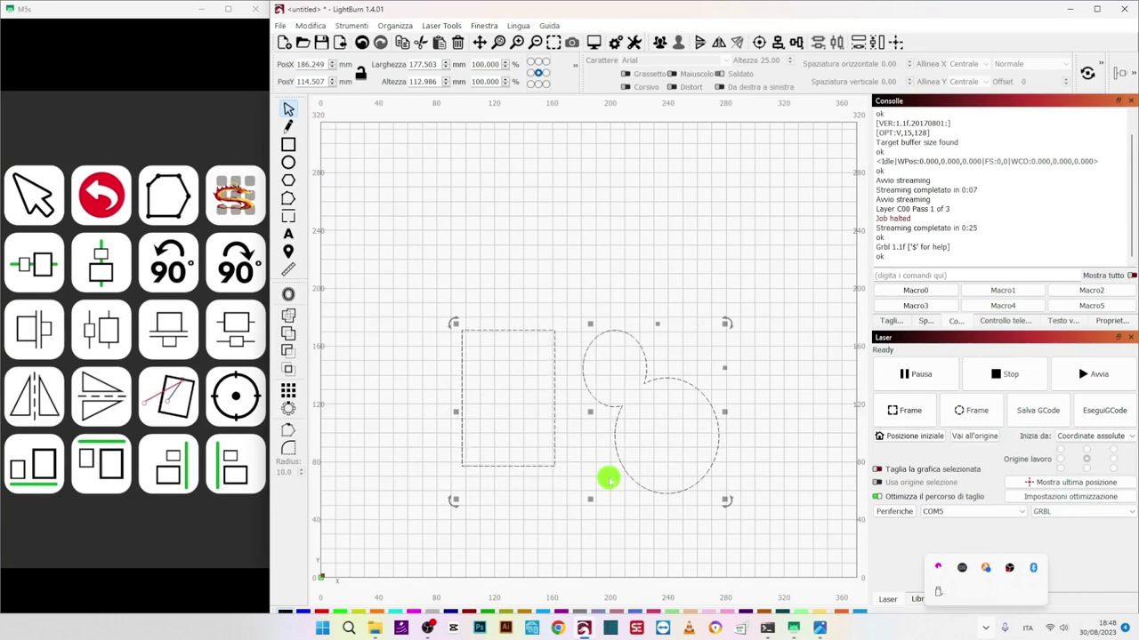
key(ctrl+shift+v)
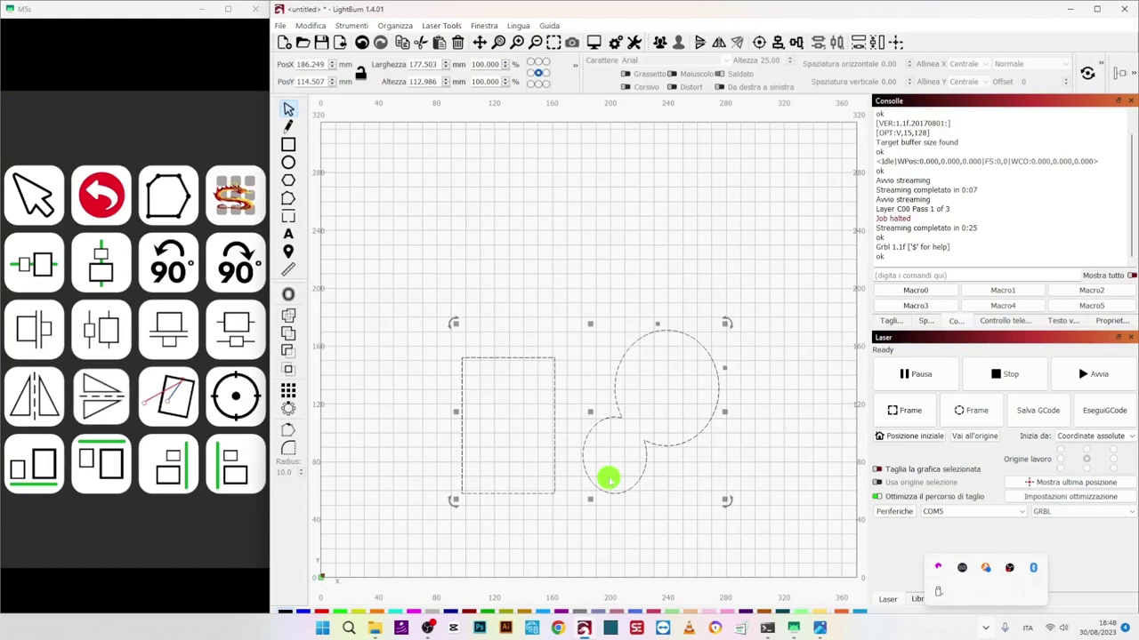
key(ctrl+shift+h)
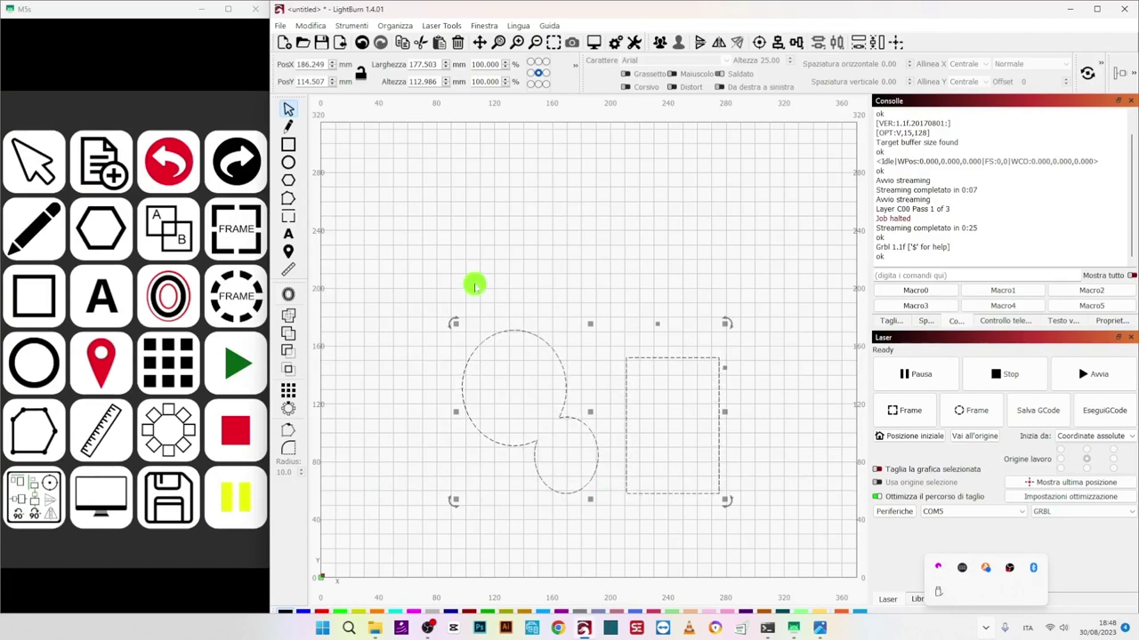
Try the text tool with "lbj" above the merged shape, erase the letters and deselect everything.
key(ctrl+t)
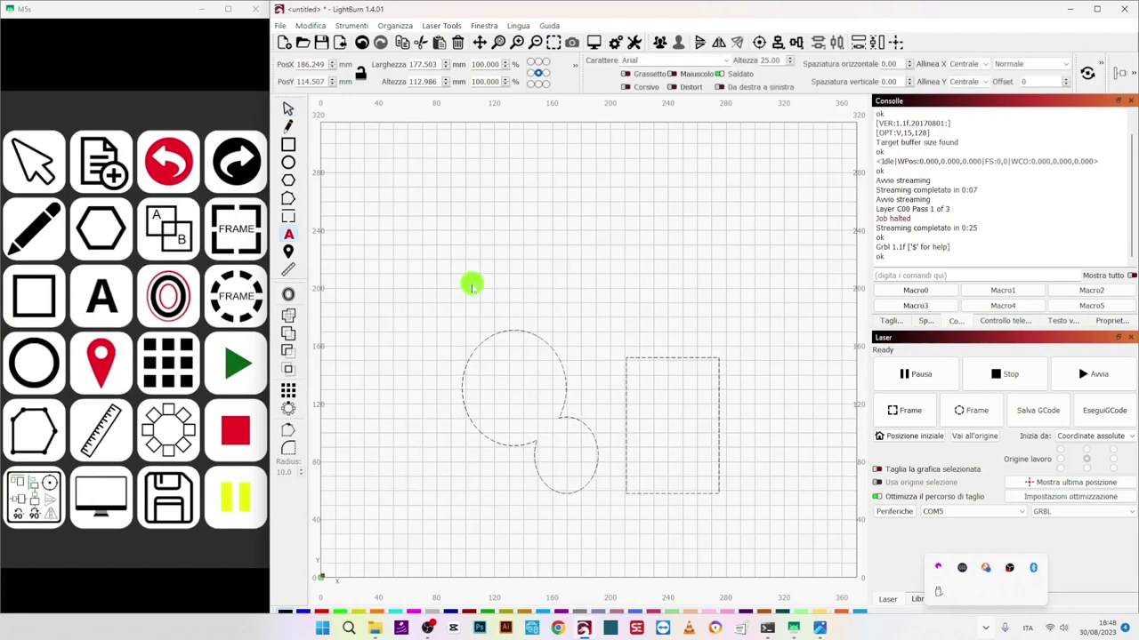
click(471, 285)
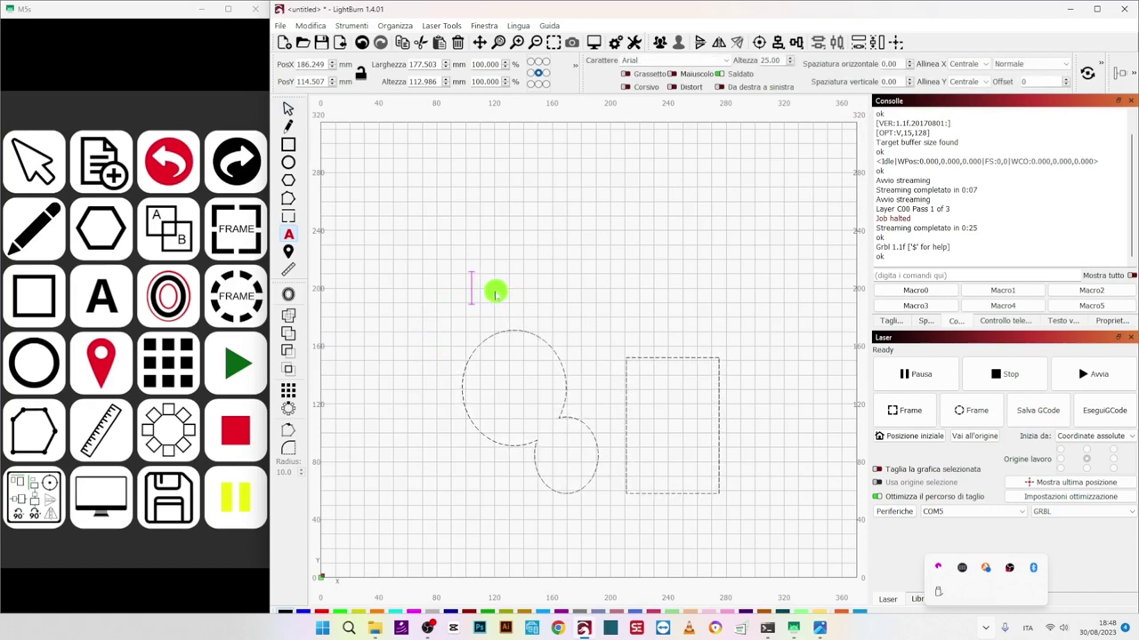
text(lbj)
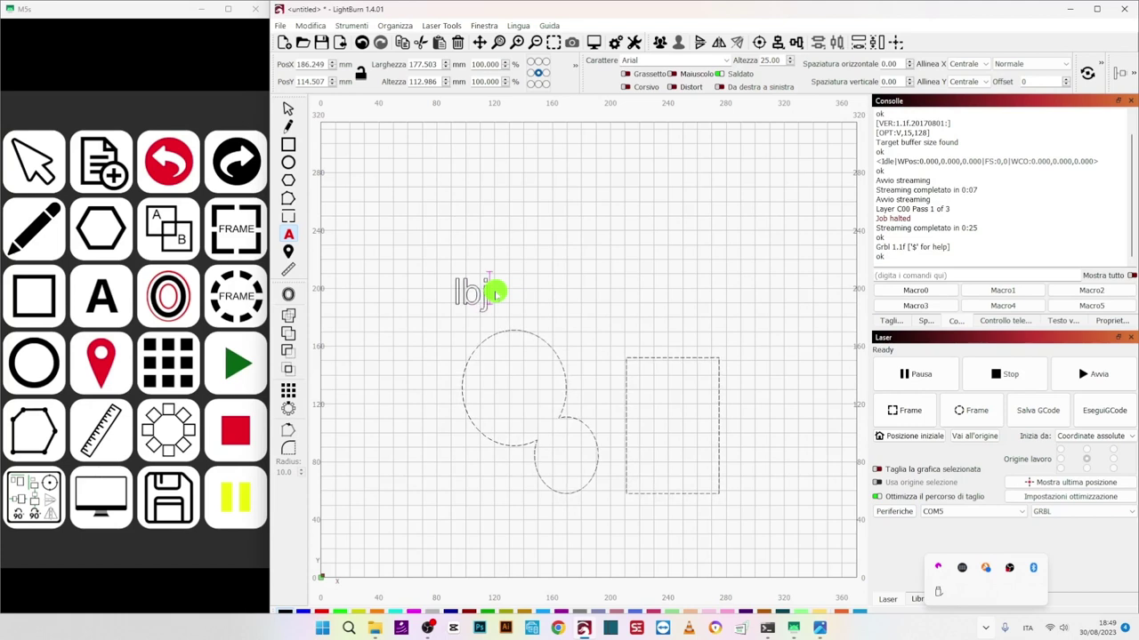
key(BackSpace)
key(BackSpace)
key(BackSpace)
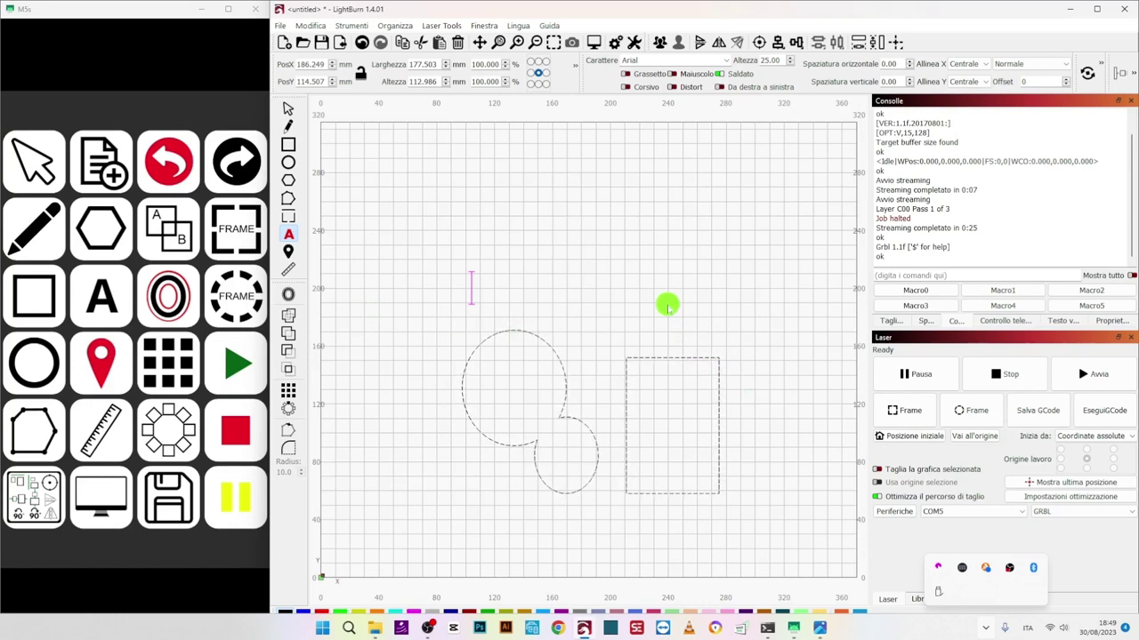
key(Escape)
right_click(667, 305)
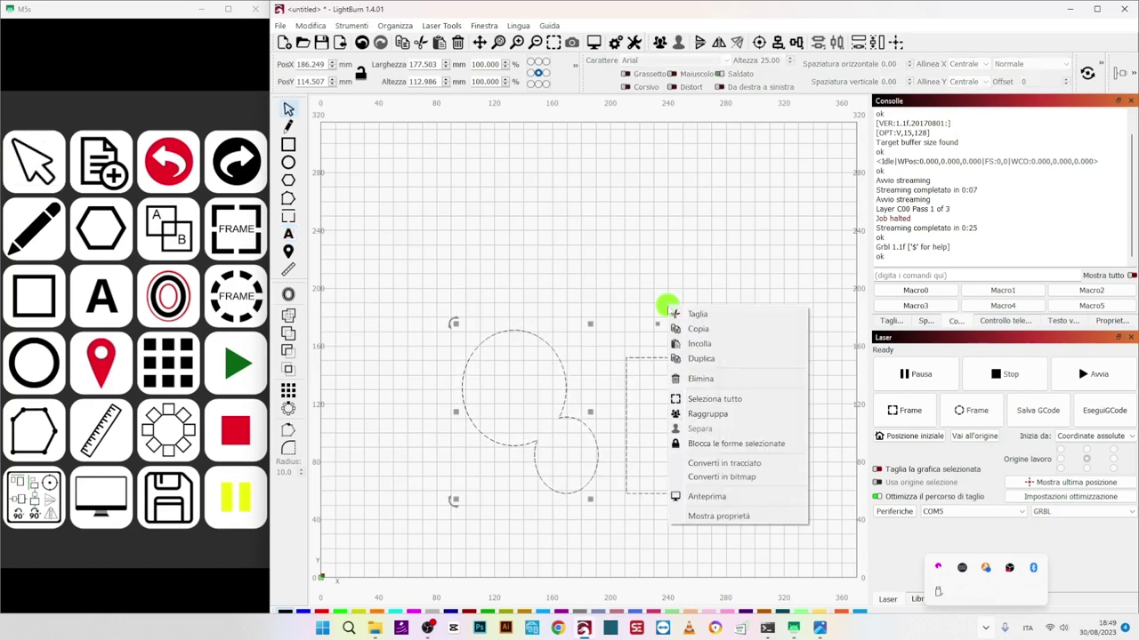
click(633, 303)
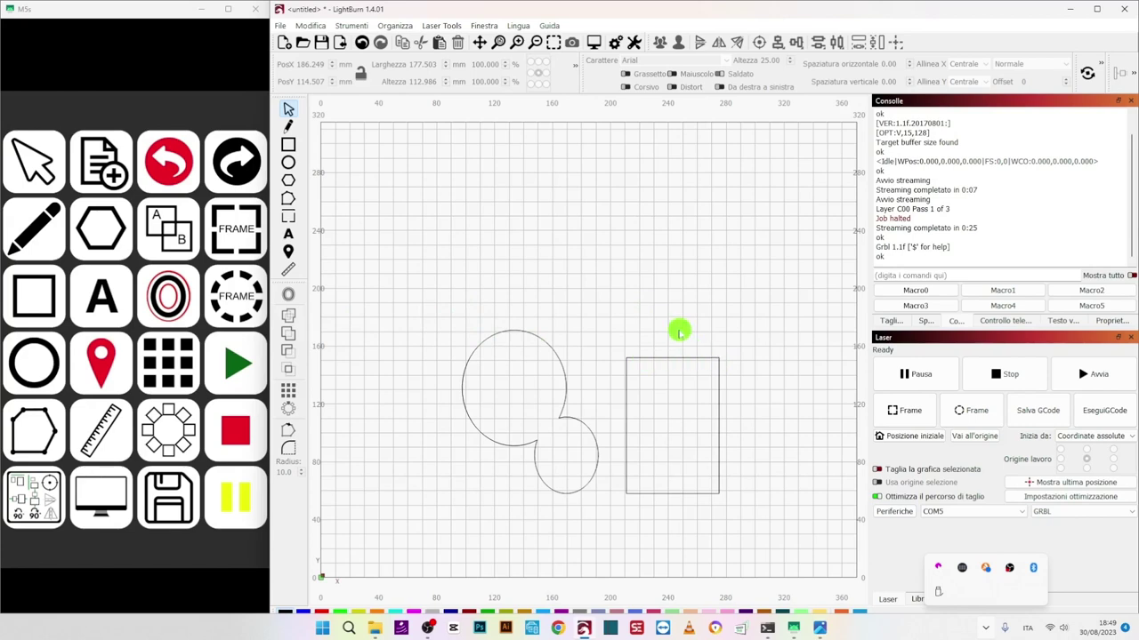
Measure the rectangle and the merged shape with the measurement tool, and preview the laser paths for both.
key(m)
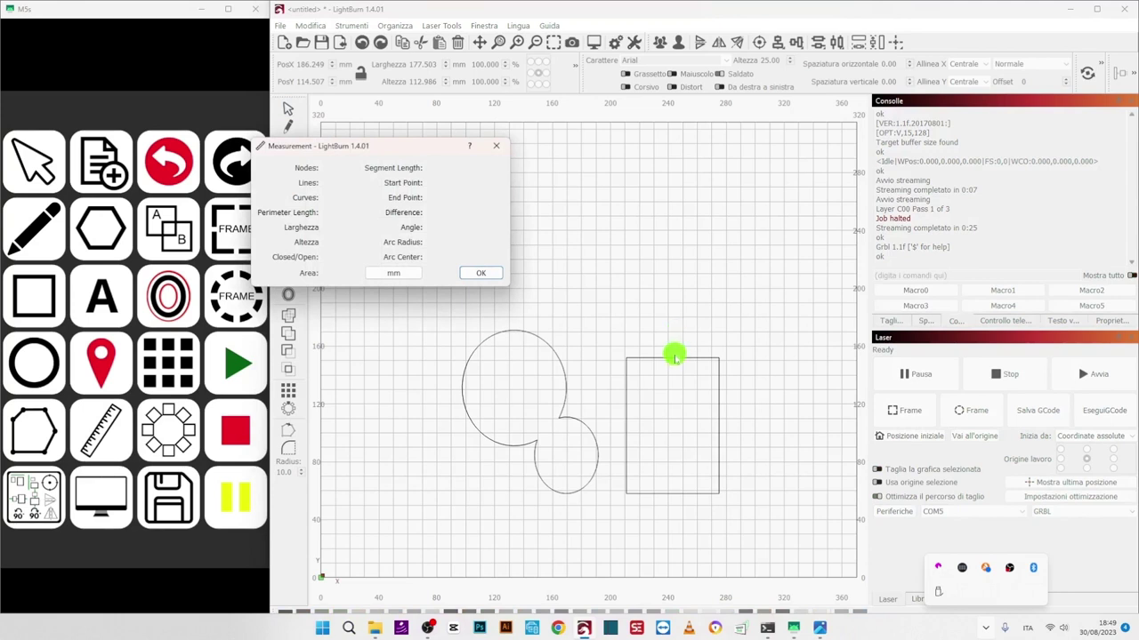
mouse_move(675, 357)
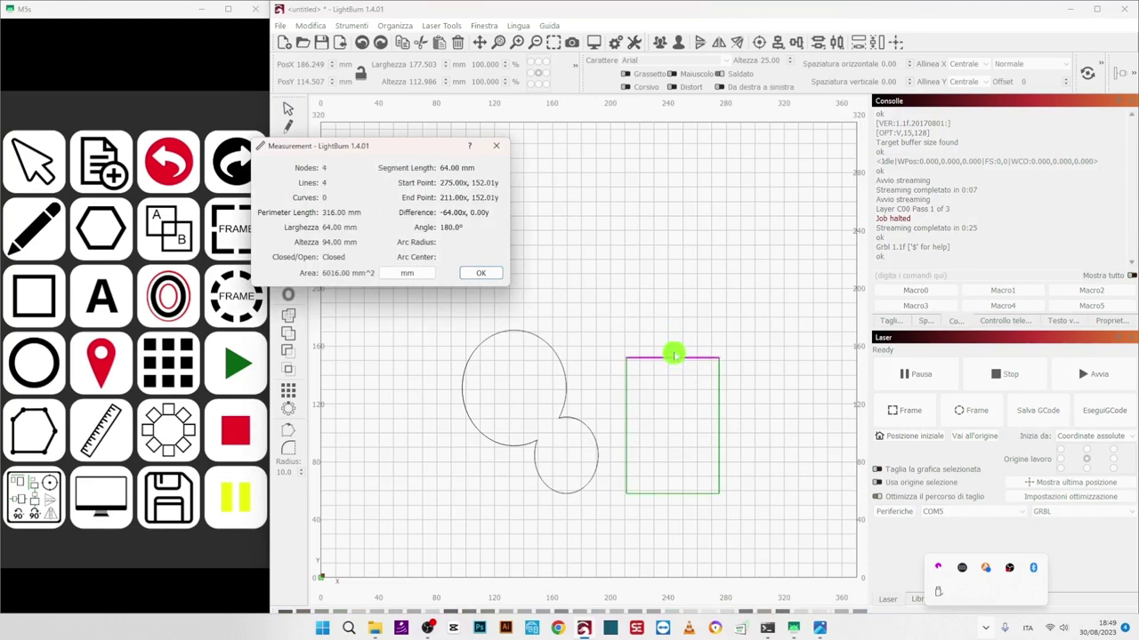
mouse_move(718, 402)
mouse_move(681, 358)
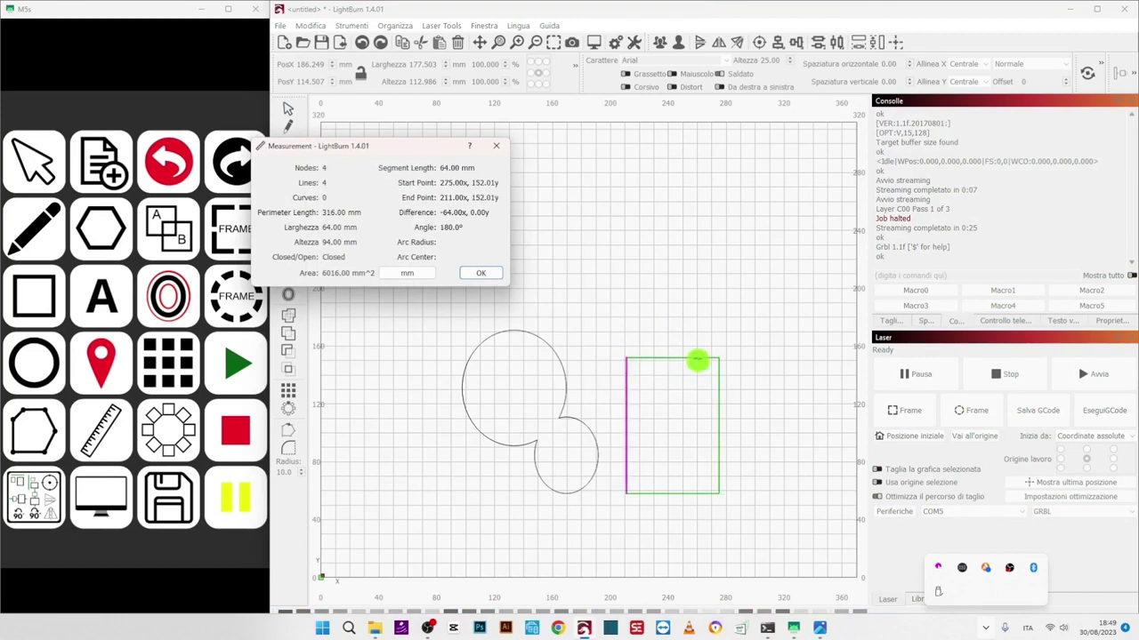
mouse_move(595, 405)
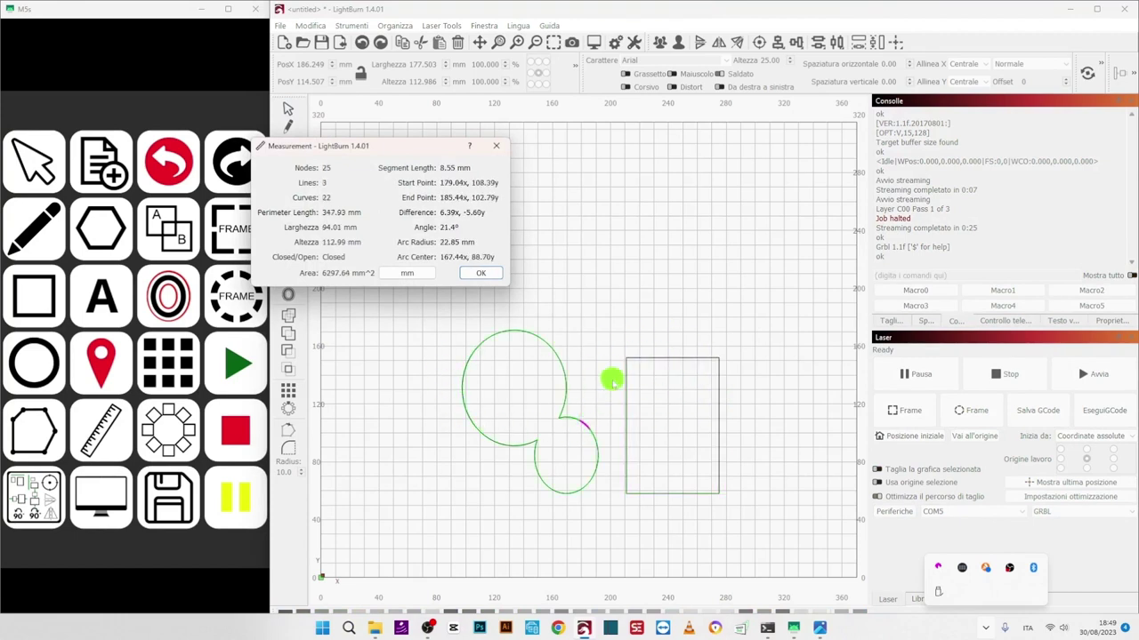
mouse_move(703, 386)
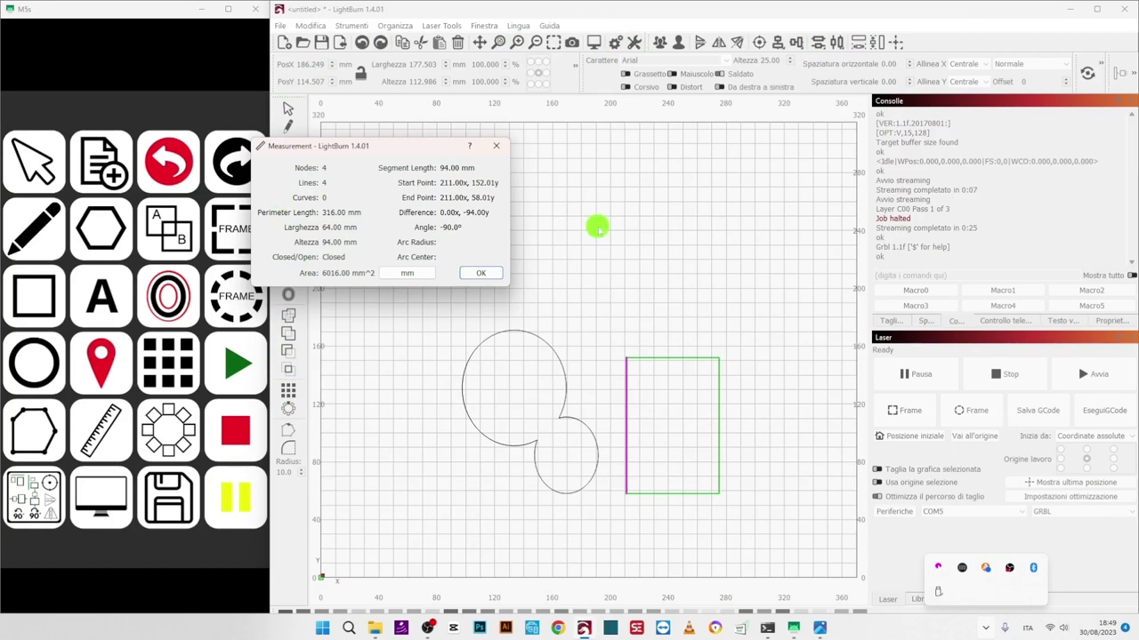
click(483, 274)
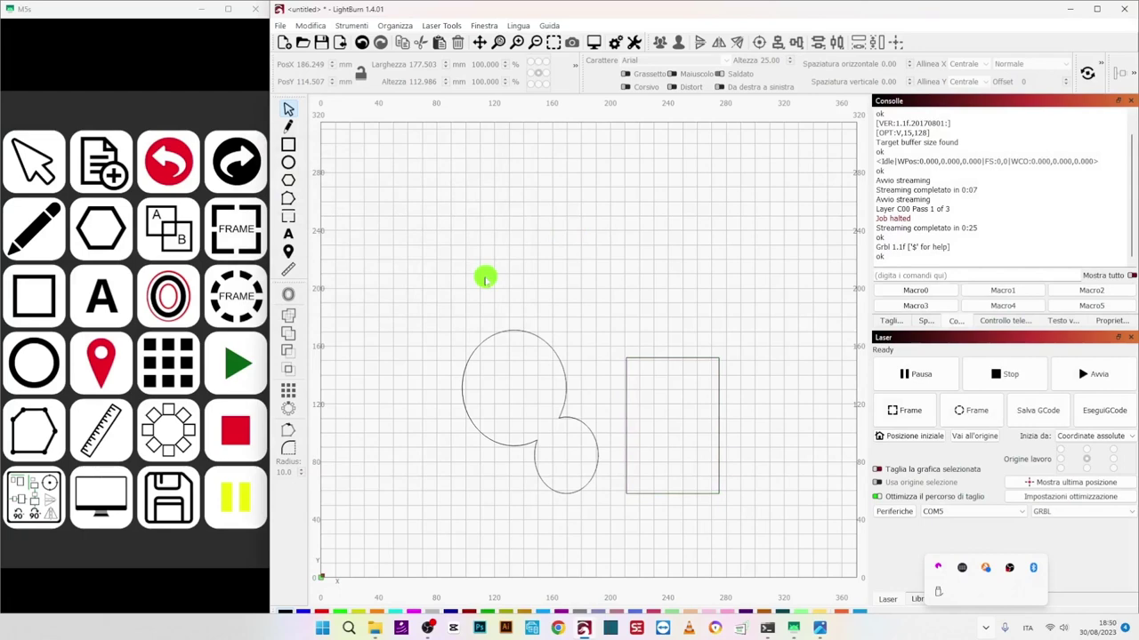
key(alt+p)
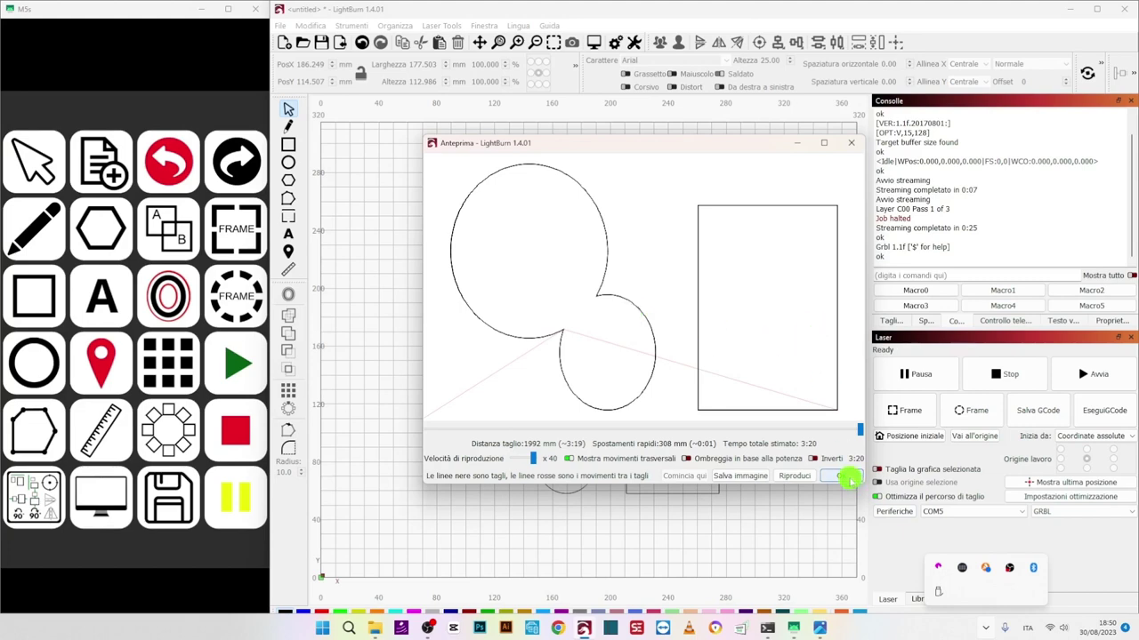
click(847, 477)
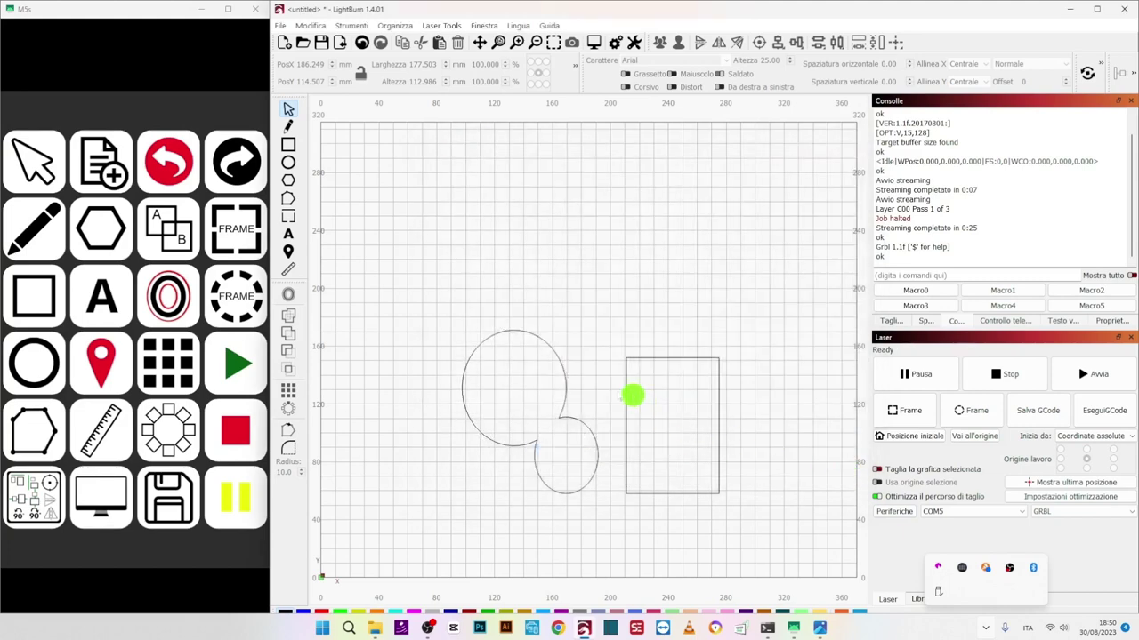
Delete the merged ellipse shape, keeping only the rectangle in the workspace.
click(560, 361)
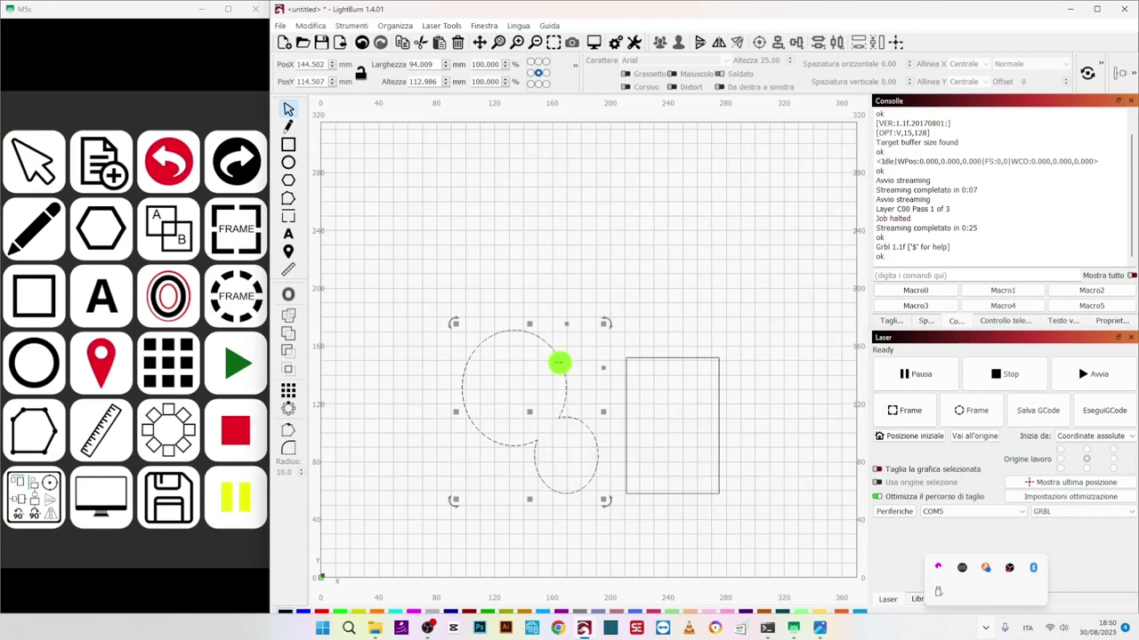
key(Delete)
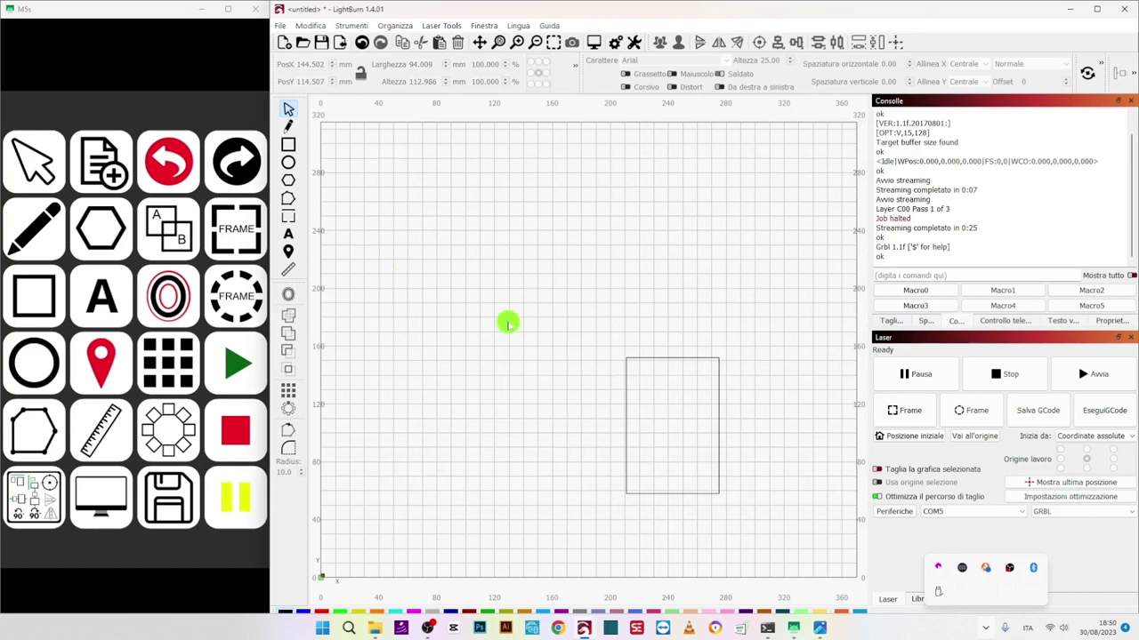
key(Escape)
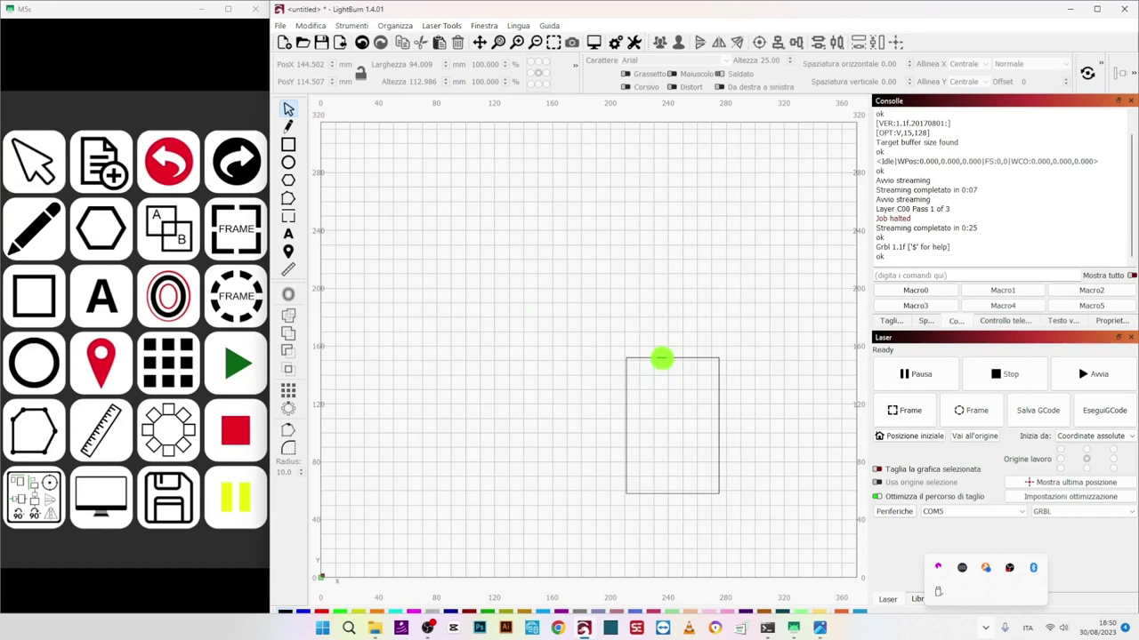
Move the rectangle to the upper left of the workspace, centred about X 139, Y 220, and shrink it to about 31 × 46 mm.
click(662, 358)
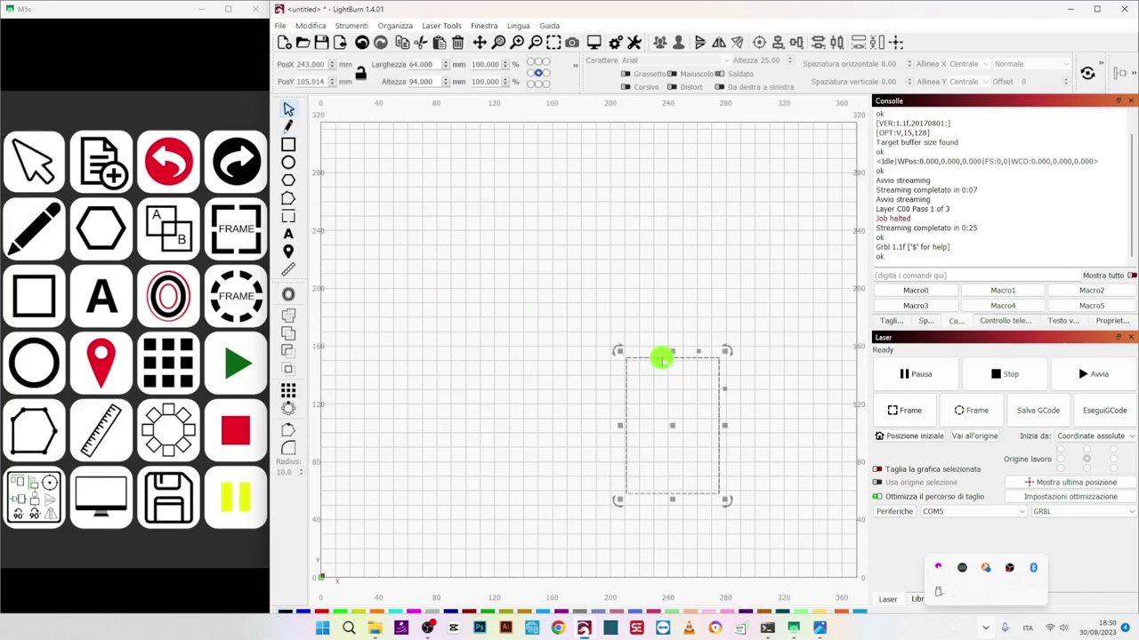
drag(674, 427, 506, 292)
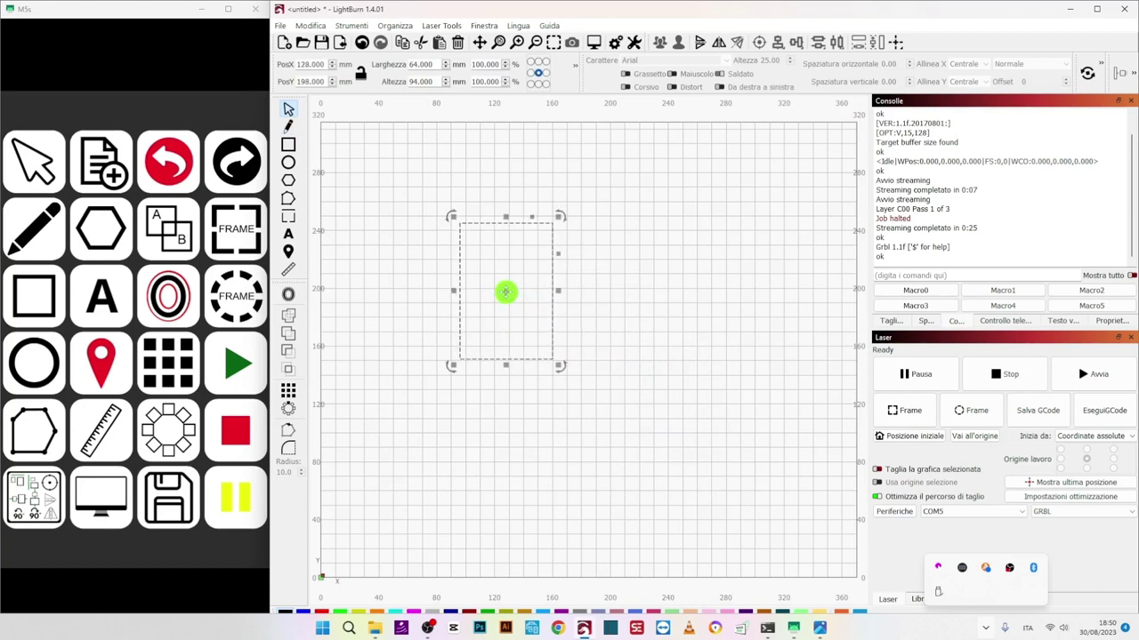
drag(556, 365, 521, 261)
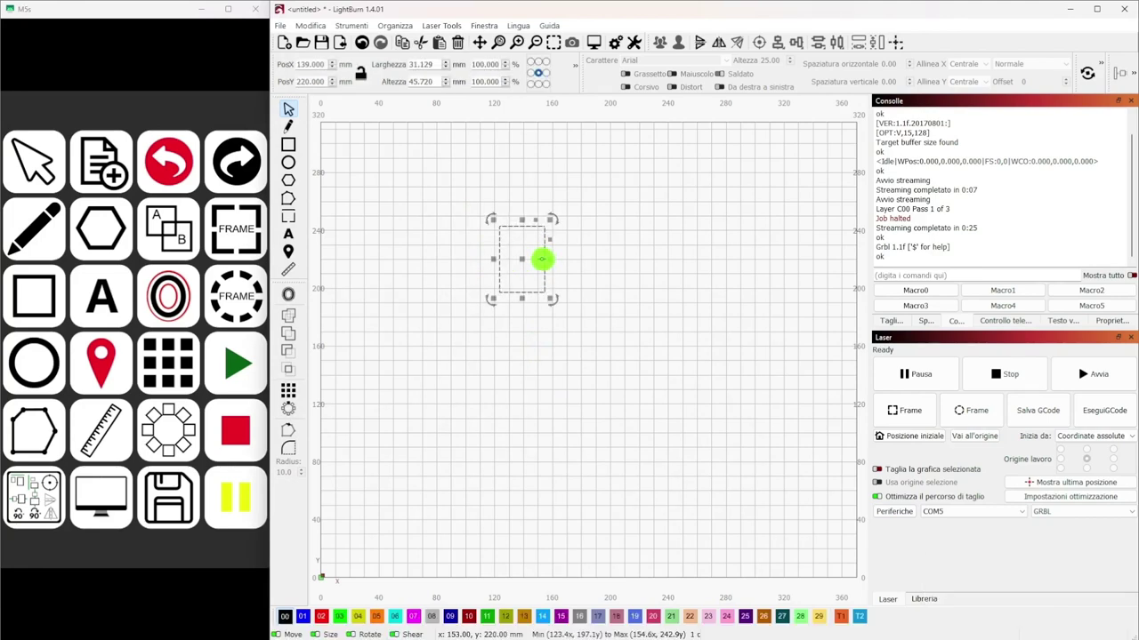
Review the grid array options for the rectangle and close them without creating an array.
key(alt+a)
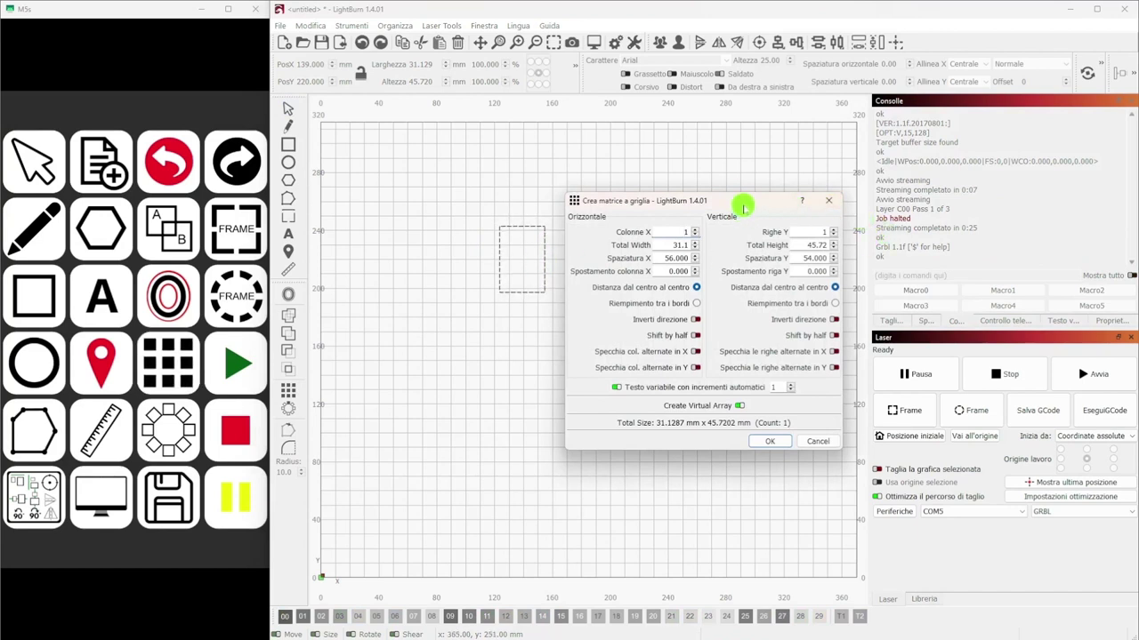
drag(743, 206, 757, 194)
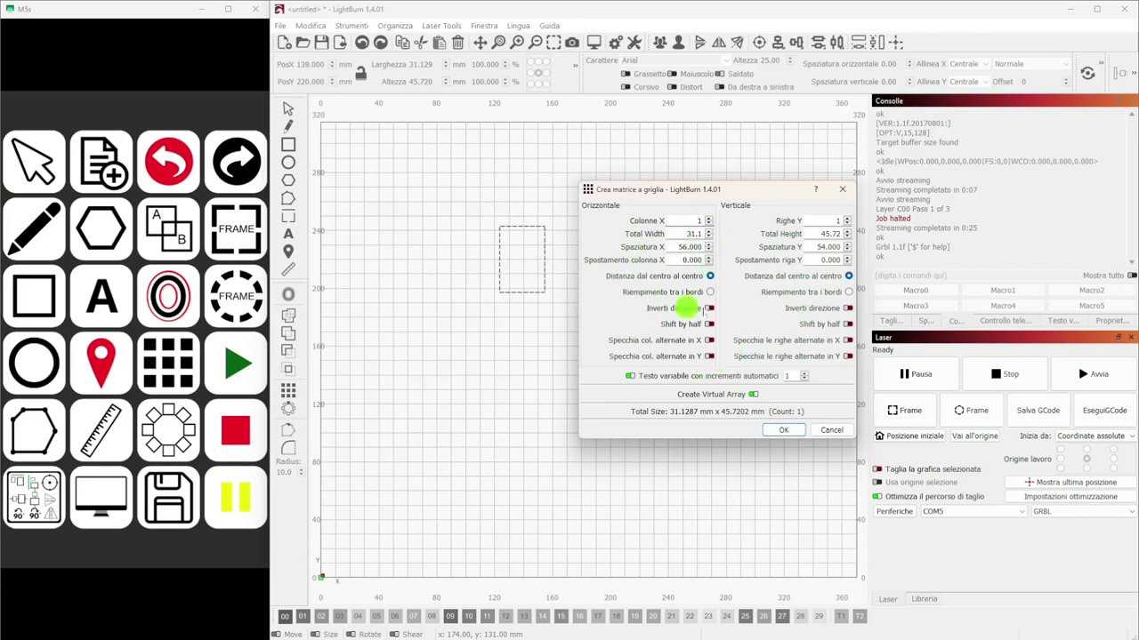
click(843, 186)
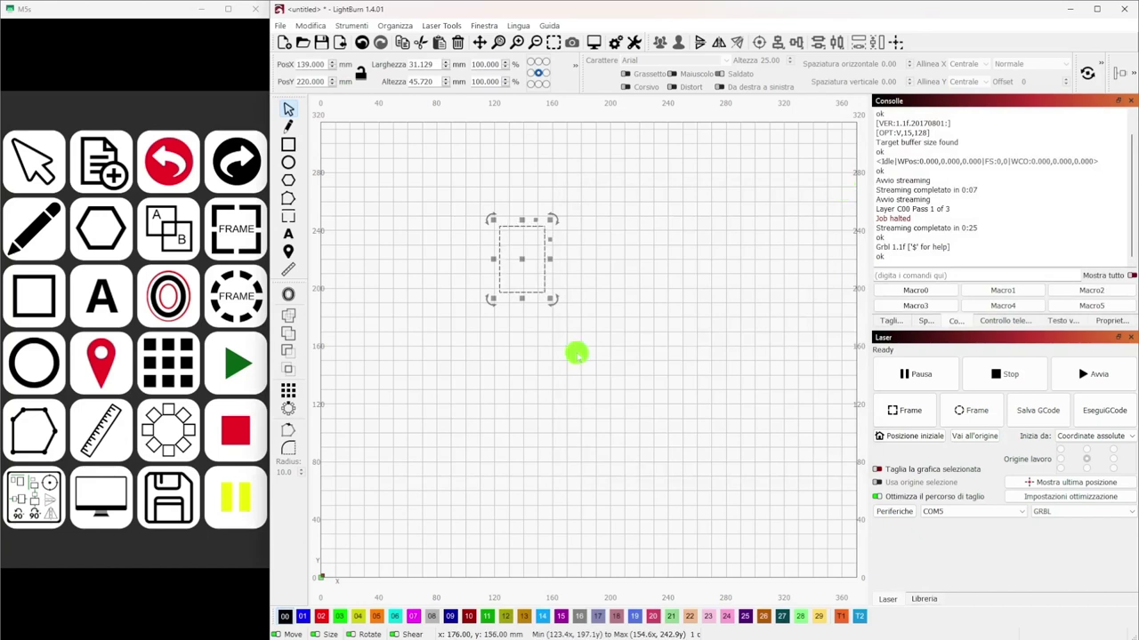
Create a circular array of 13 rotated copies of the rectangle from 0 to 360° around centre X 139, Y 220.
key(ctrl+shift+a)
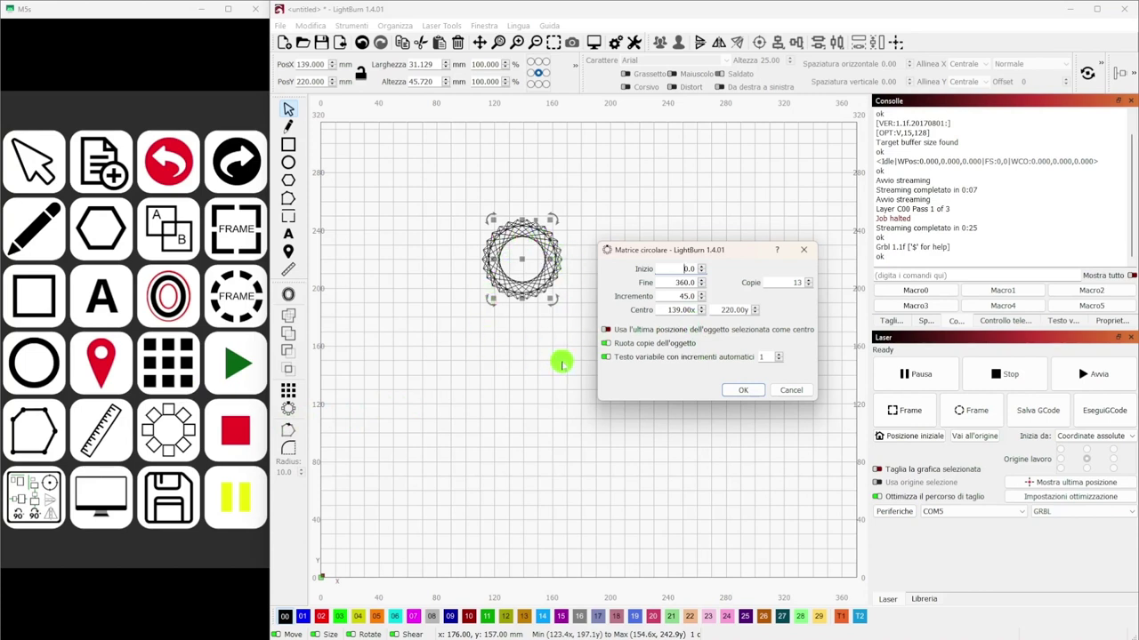
click(751, 393)
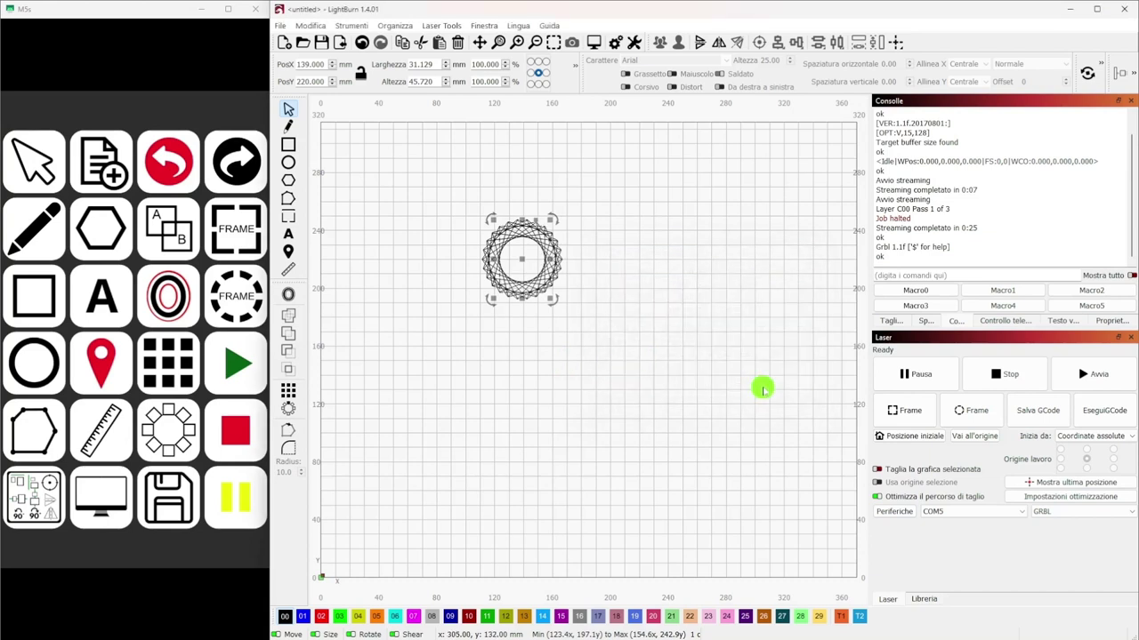